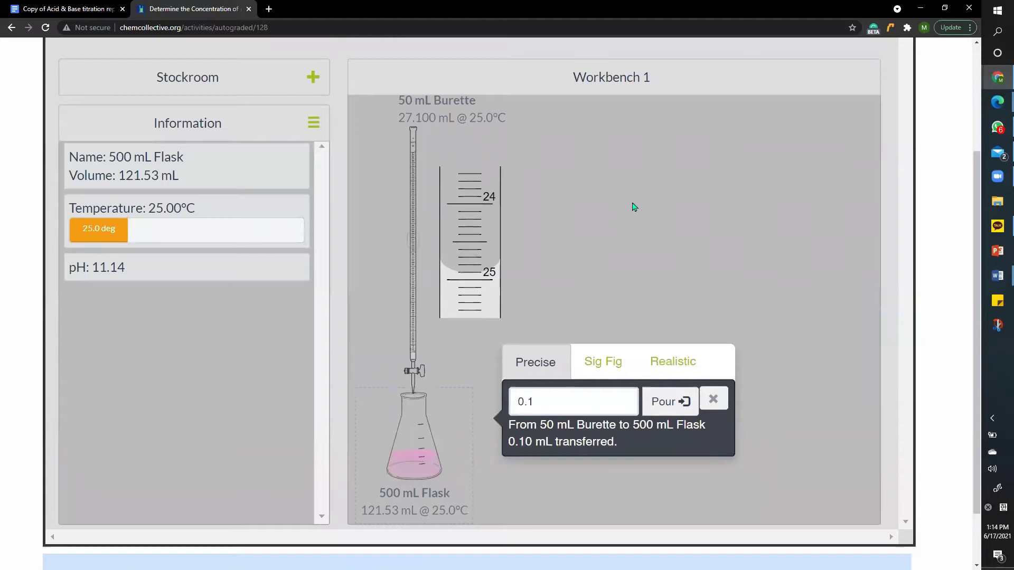
Remove the used 50 mL burette and the 500 mL flask from the workbench.
click(450, 274)
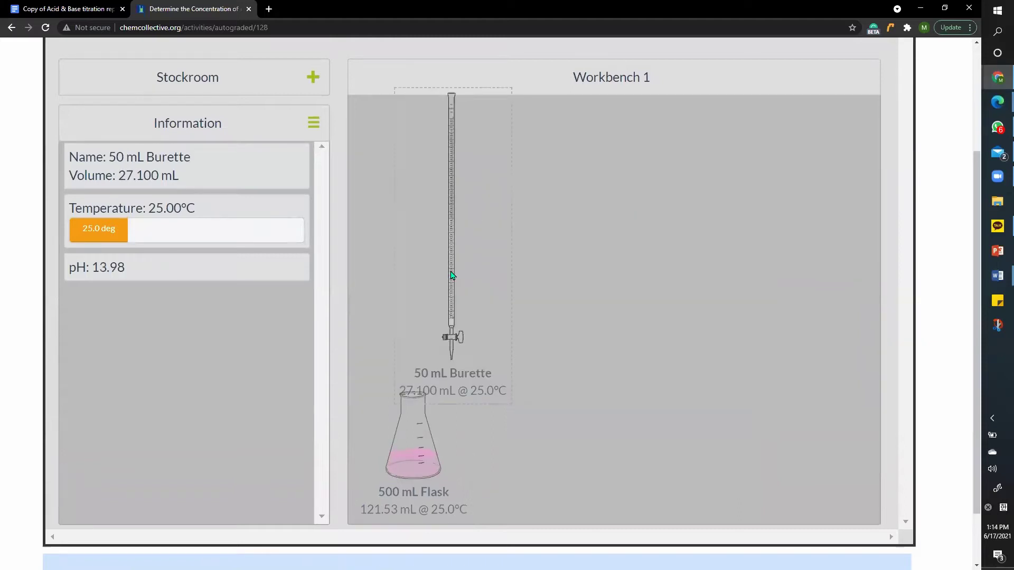
right_click(453, 274)
click(410, 453)
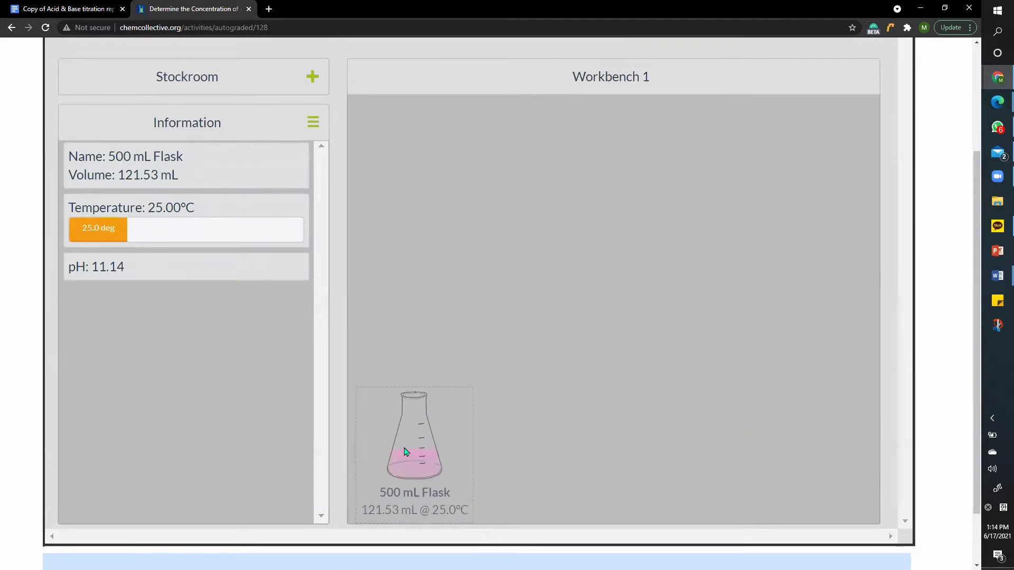
right_click(421, 425)
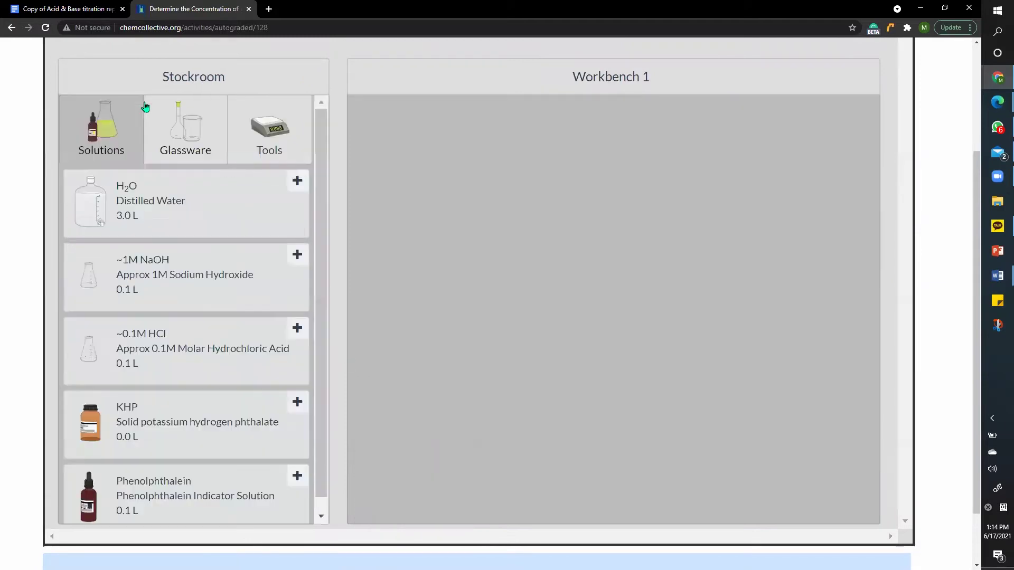
Add the ~0.1M HCl solution to the workbench, checking the Part 2 procedure in the titration report document.
click(158, 369)
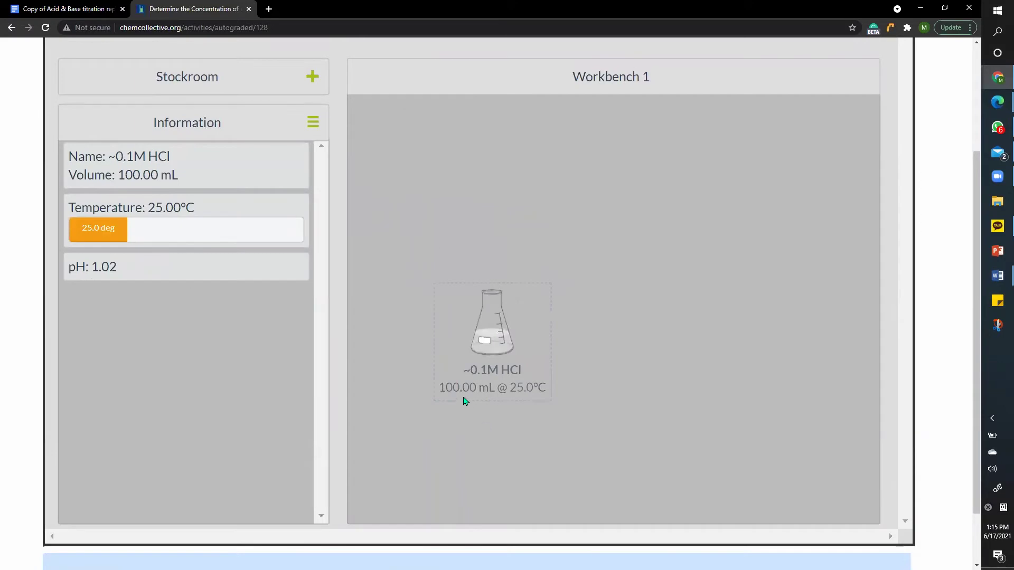
click(79, 6)
scroll(410, 322, up, 12)
scroll(417, 368, up, 15)
scroll(420, 372, down, 4)
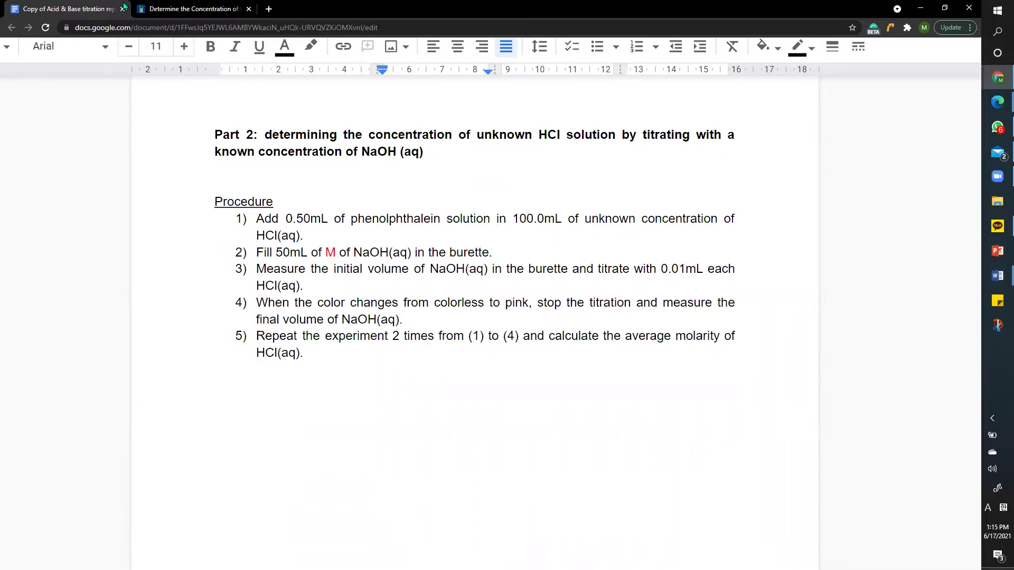
click(178, 7)
drag(478, 328, 466, 413)
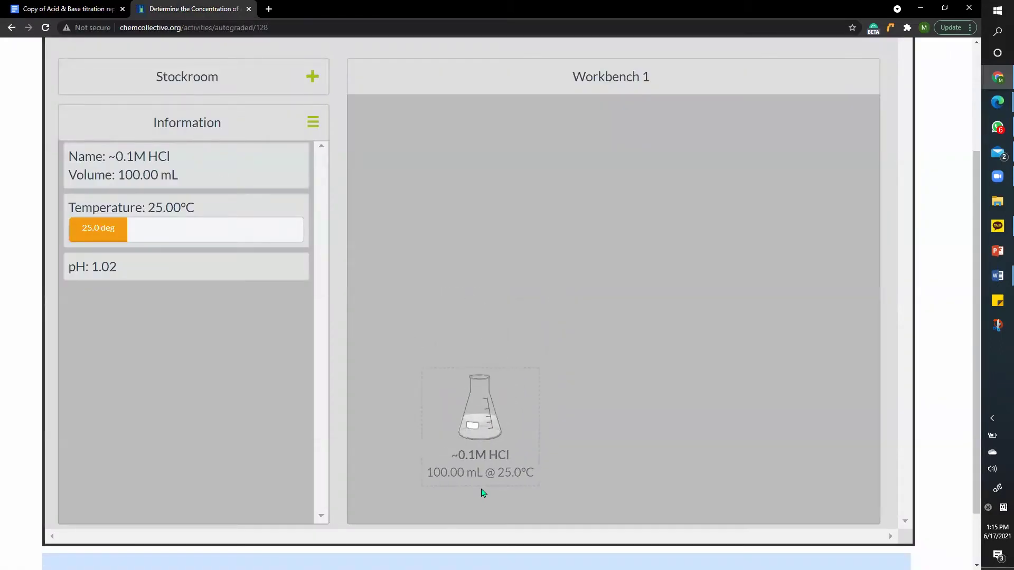
Add the phenolphthalein indicator from the stockroom and pour 0.5 mL of it into the ~0.1M HCl flask.
click(158, 85)
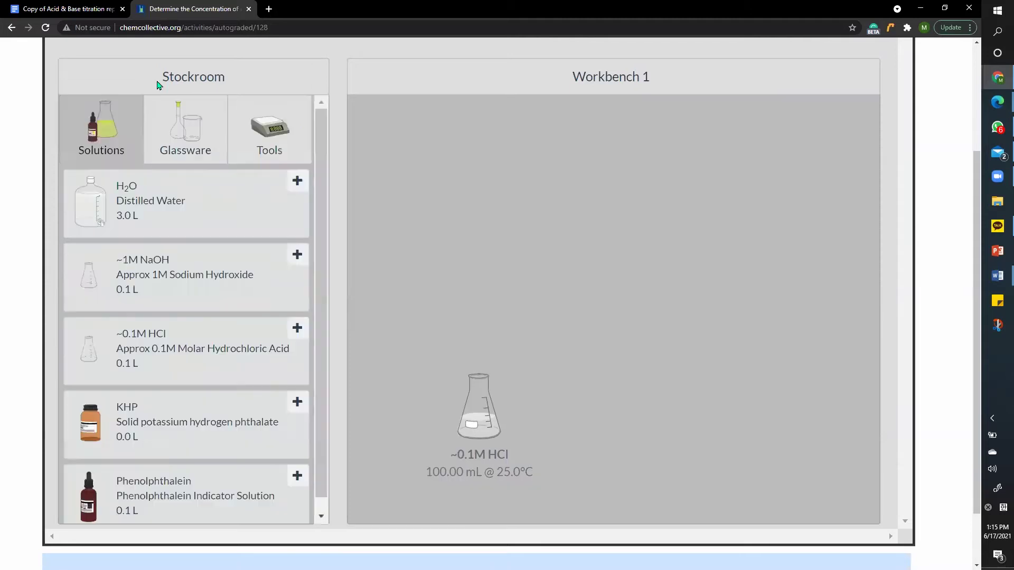
double_click(117, 499)
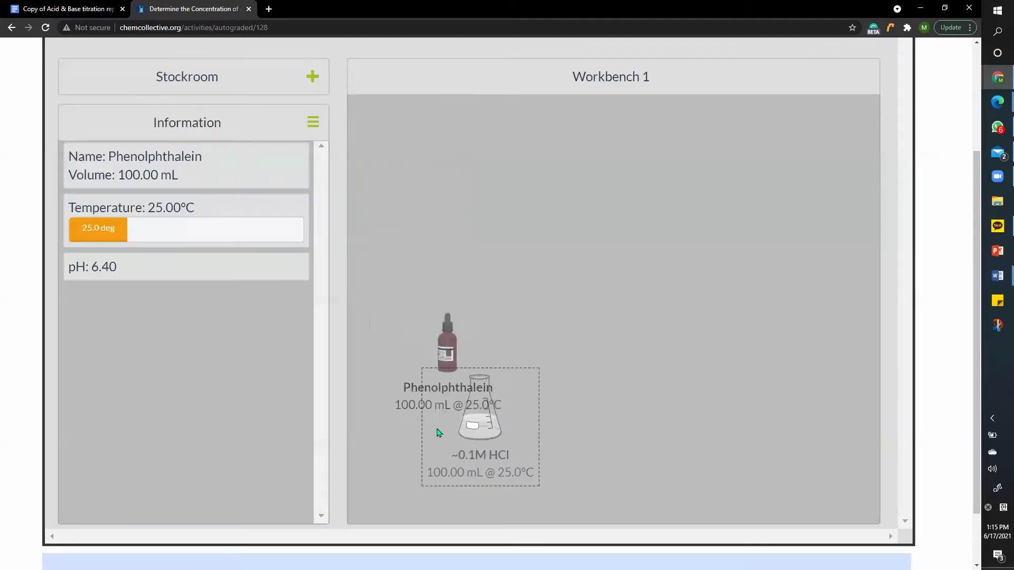
drag(435, 423, 476, 426)
text(0)
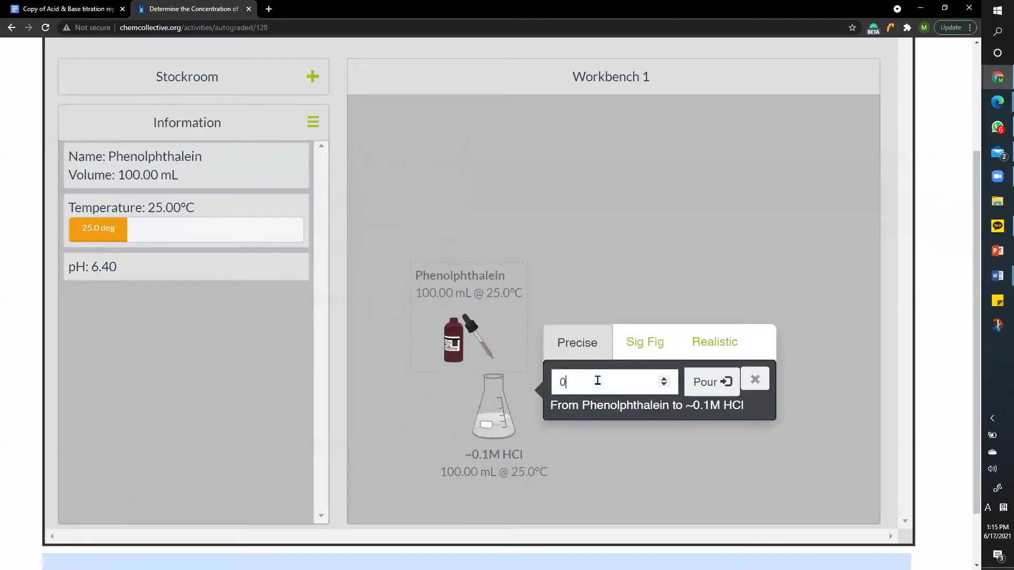
text(.5)
click(713, 390)
click(755, 380)
Remove the phenolphthalein bottle from the workbench.
click(465, 306)
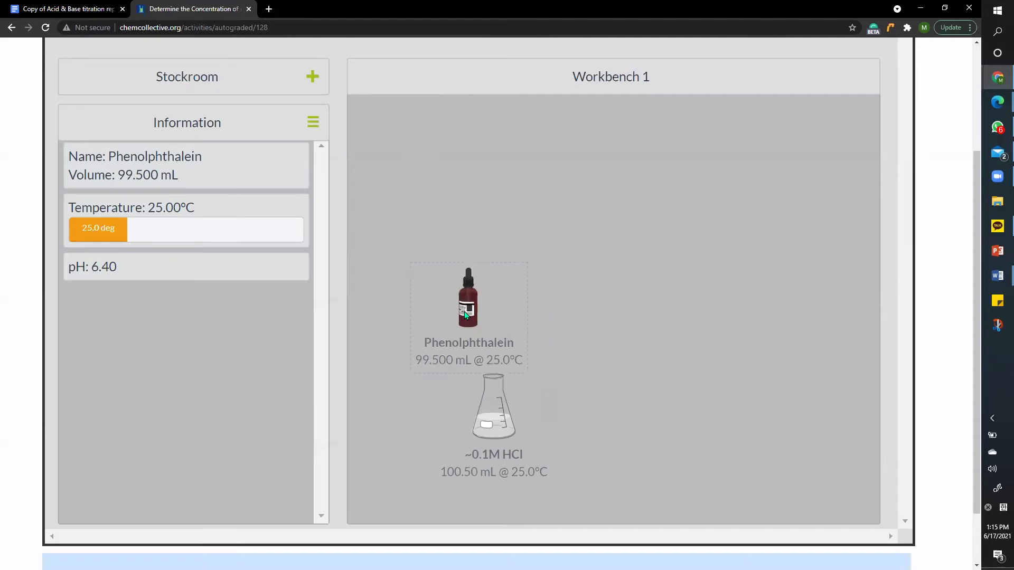
right_click(466, 304)
click(523, 290)
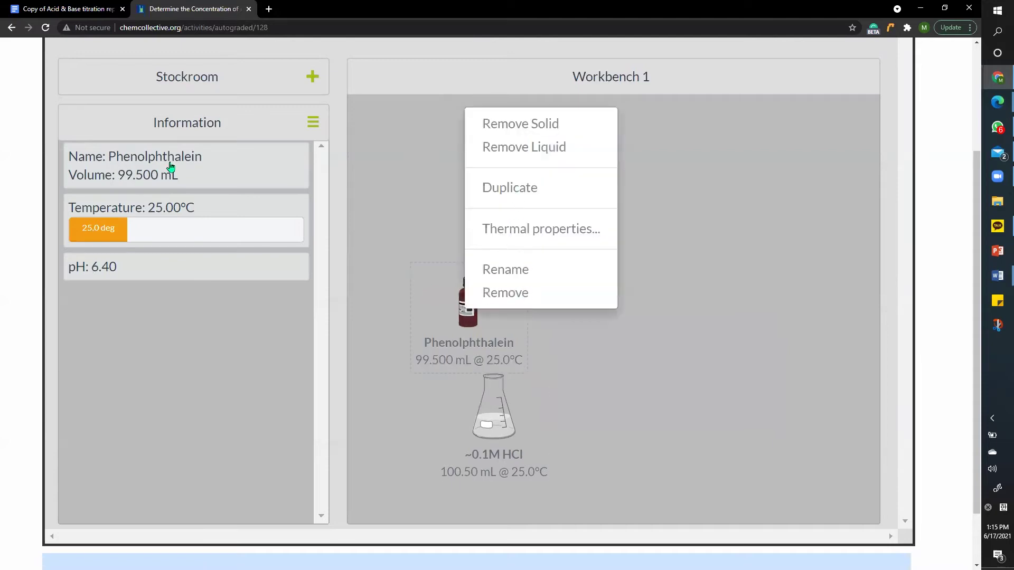
Add a 50 mL burette from the stockroom glassware and place it beside the ~0.1M HCl flask.
click(147, 84)
scroll(215, 407, down, 2)
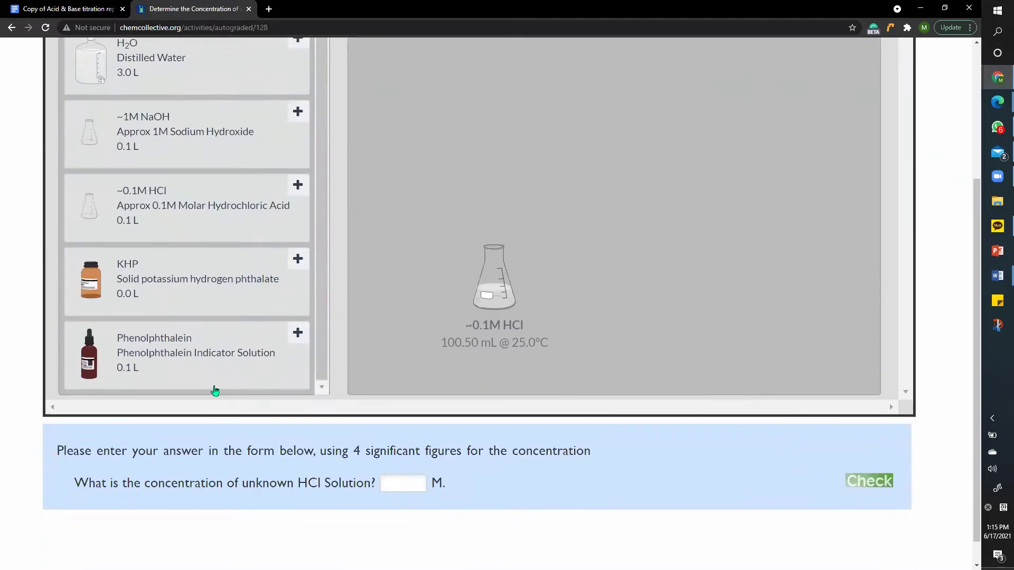
scroll(511, 274, up, 3)
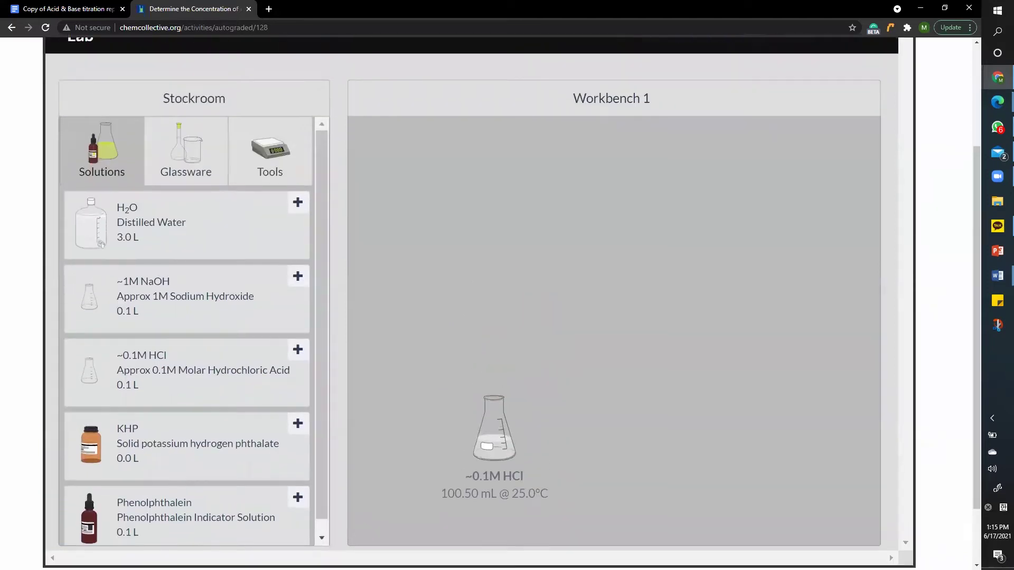
click(175, 134)
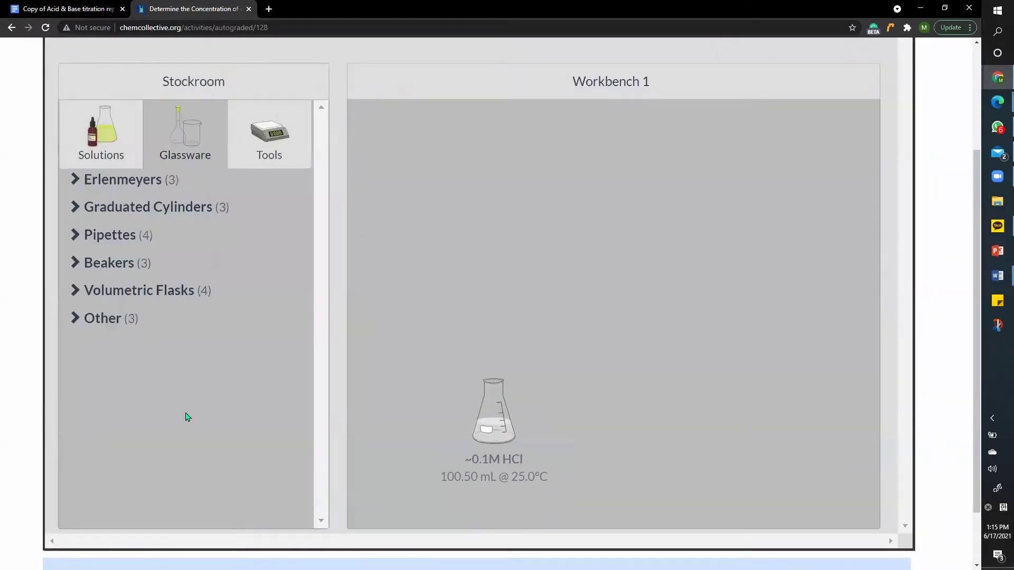
click(110, 317)
drag(151, 502, 455, 324)
drag(508, 438, 460, 472)
drag(459, 376, 557, 377)
Add the ~1M NaOH solution to the workbench and pour 45 mL of it into the 50 mL burette.
click(169, 85)
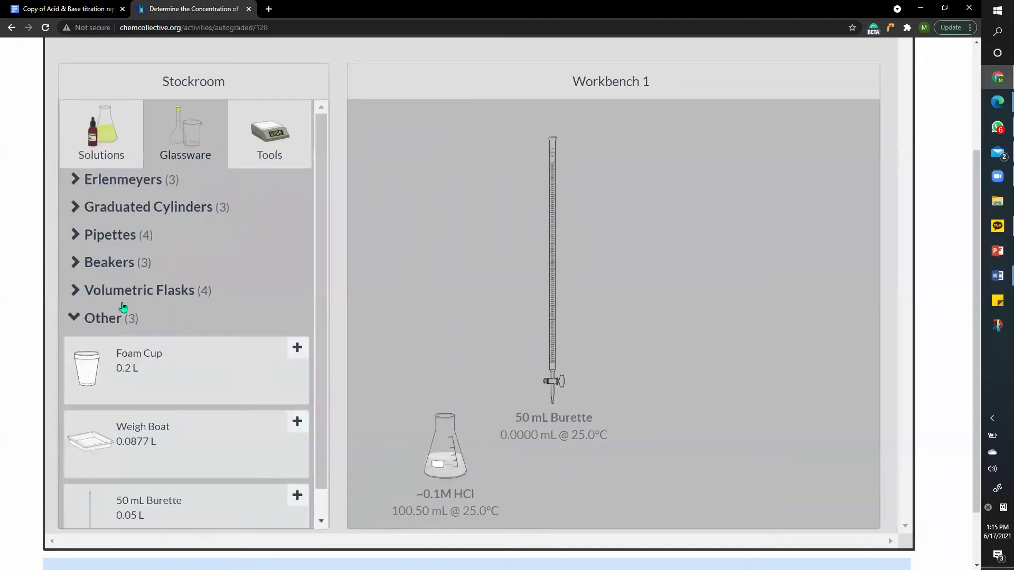
click(103, 151)
click(155, 284)
drag(423, 176, 571, 237)
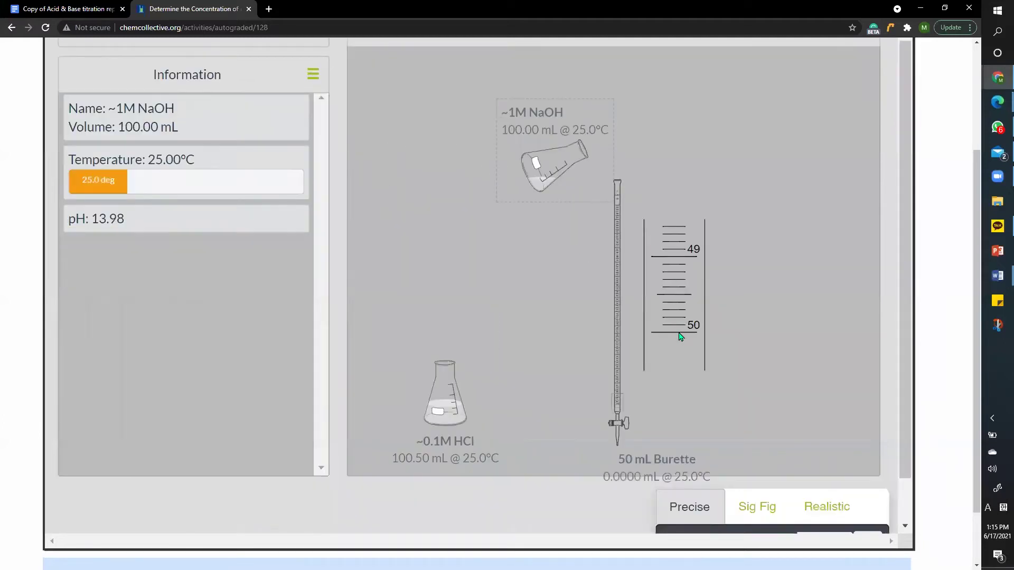
scroll(678, 405, down, 1)
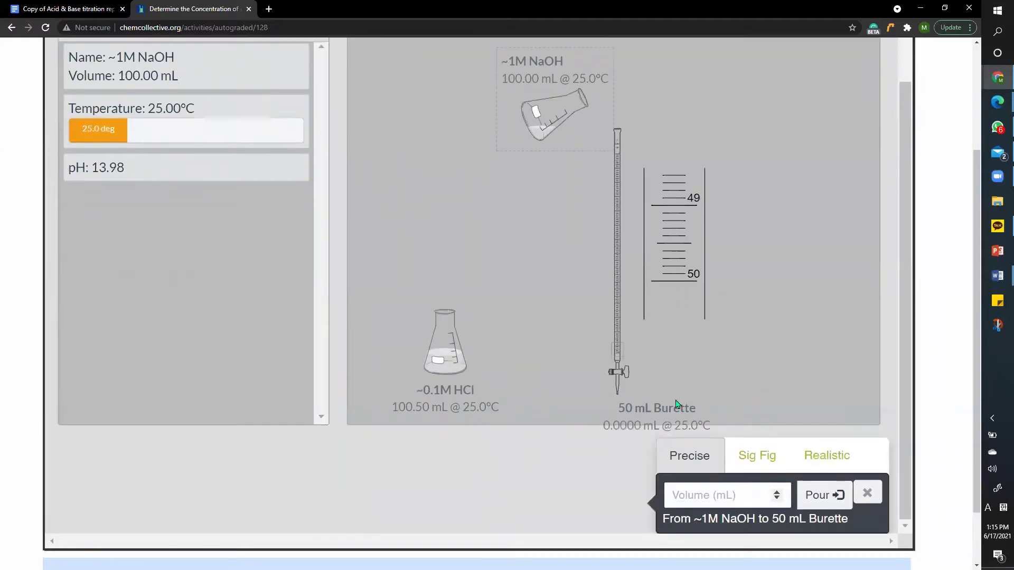
click(711, 499)
text(45)
click(823, 494)
Remove the ~1M NaOH flask and position the filled burette over the ~0.1M HCl flask.
right_click(564, 227)
click(460, 411)
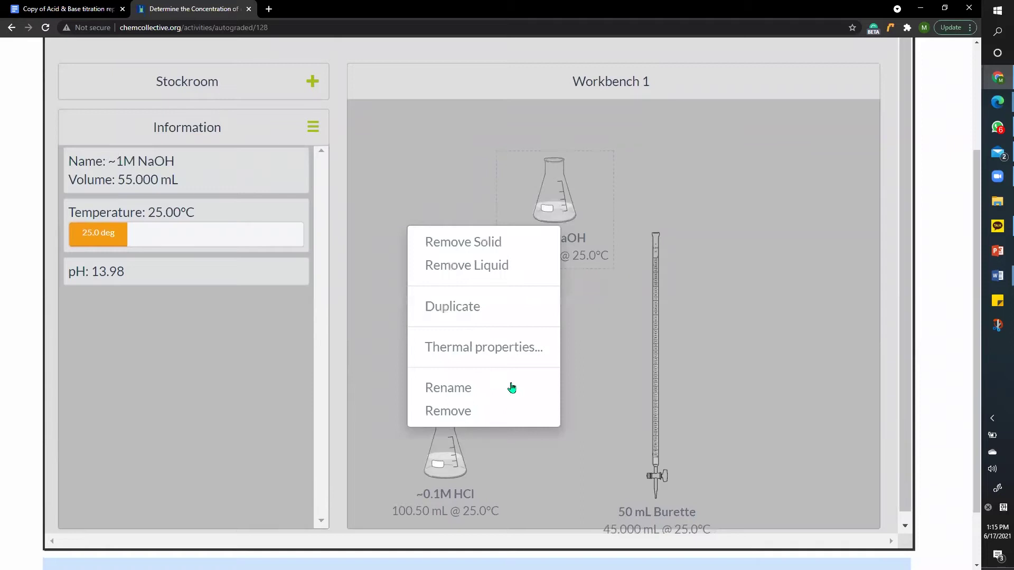
drag(656, 414, 439, 419)
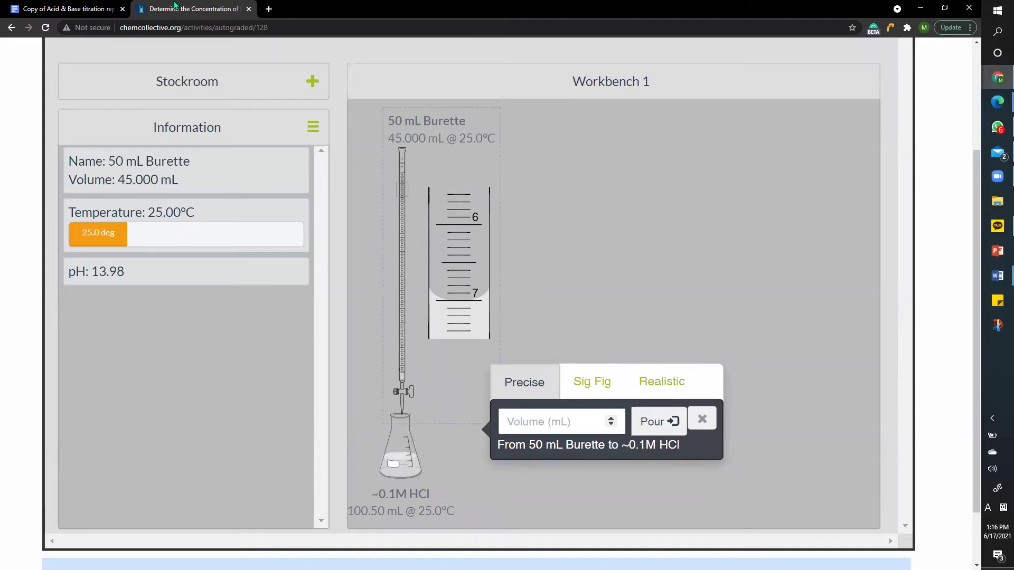
Switch to the titration report and enter 7.0 as the Trial 1 initial buret reading in Table 2.
click(74, 9)
scroll(419, 421, up, 8)
scroll(407, 387, down, 15)
scroll(433, 385, down, 3)
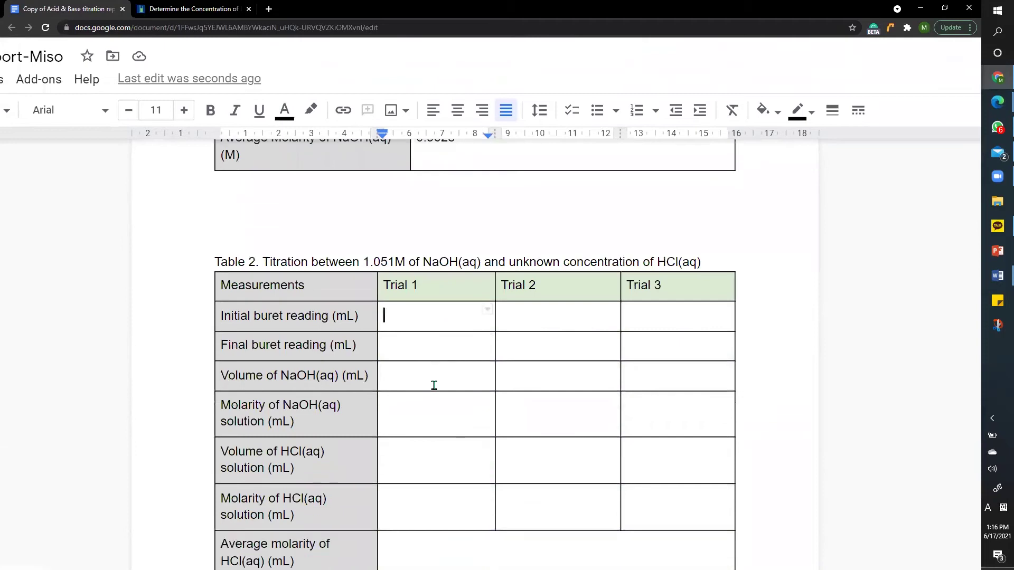
scroll(433, 385, up, 2)
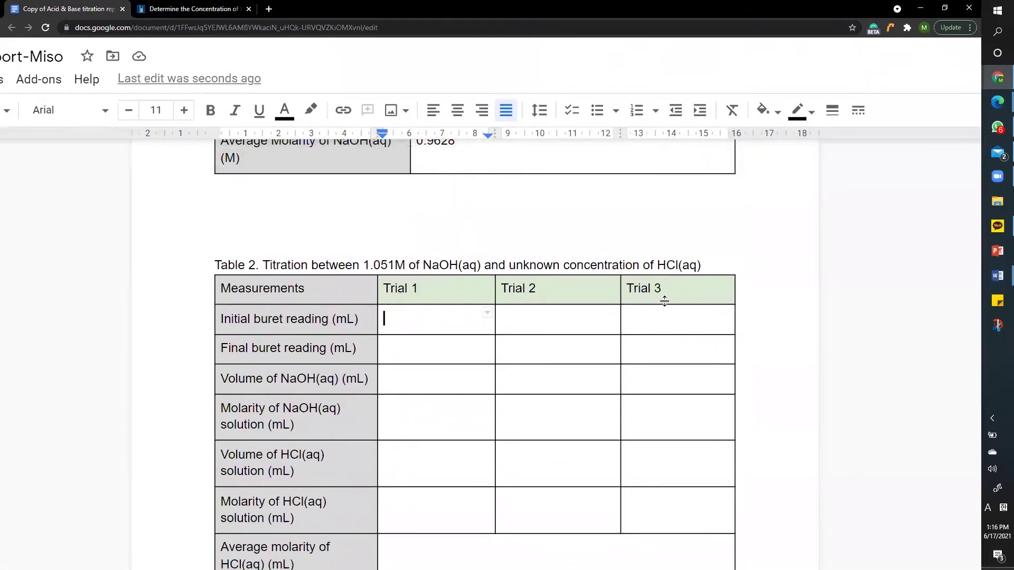
scroll(664, 301, down, 20)
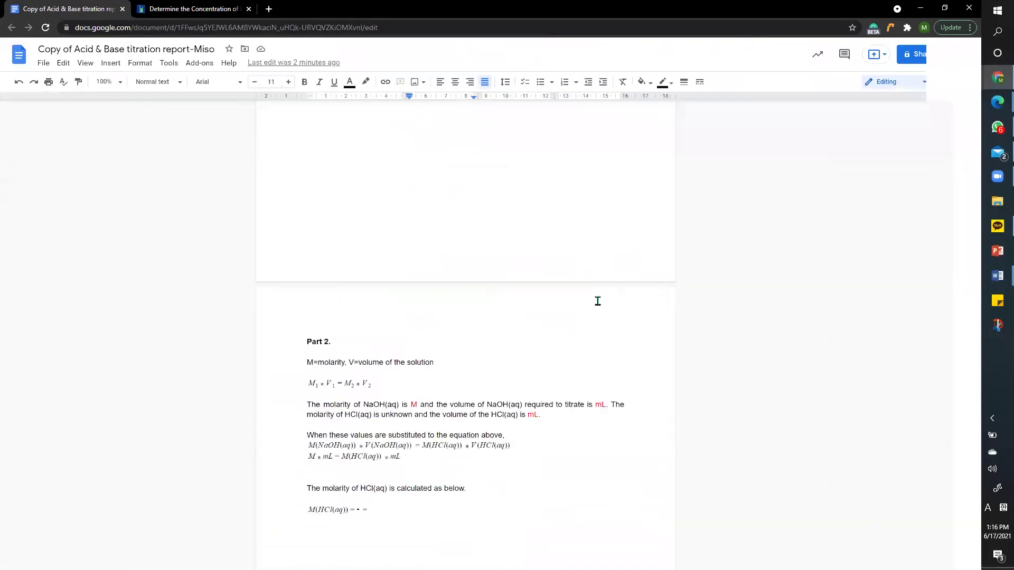
scroll(555, 315, up, 18)
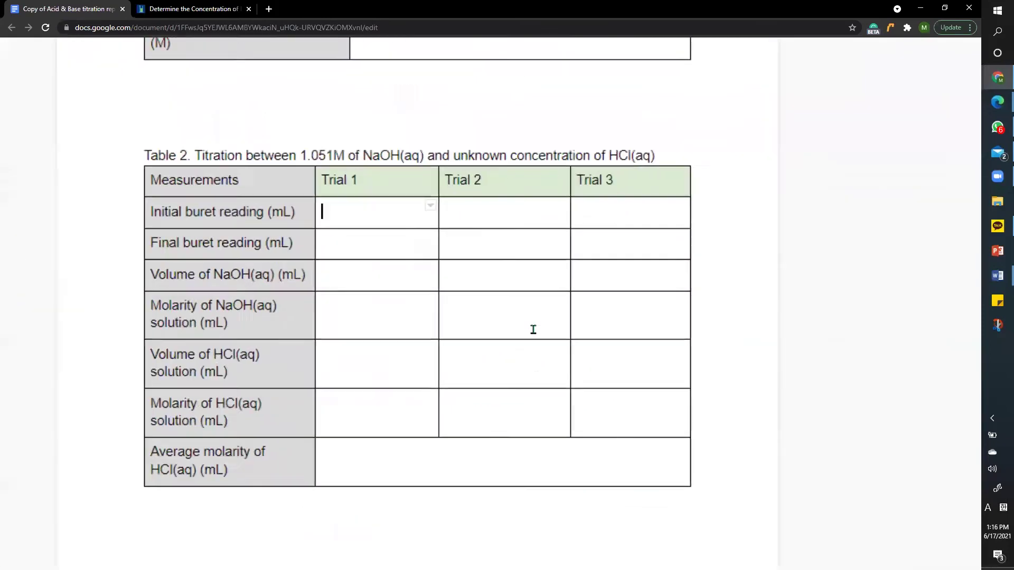
scroll(534, 329, up, 1)
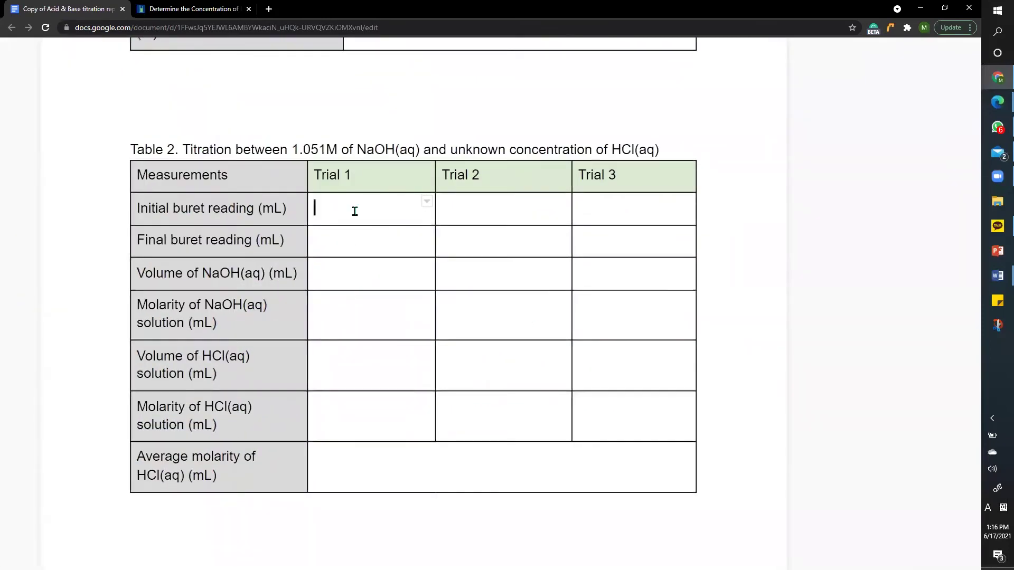
text(7.0)
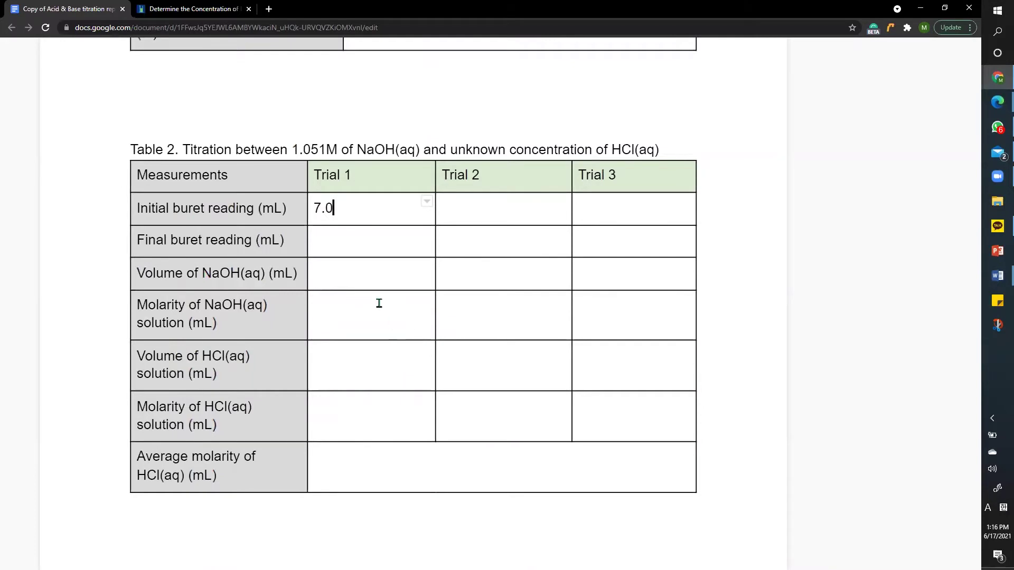
Return to the virtual lab and duplicate the filled 50 mL burette and the ~0.1M HCl flask.
click(183, 7)
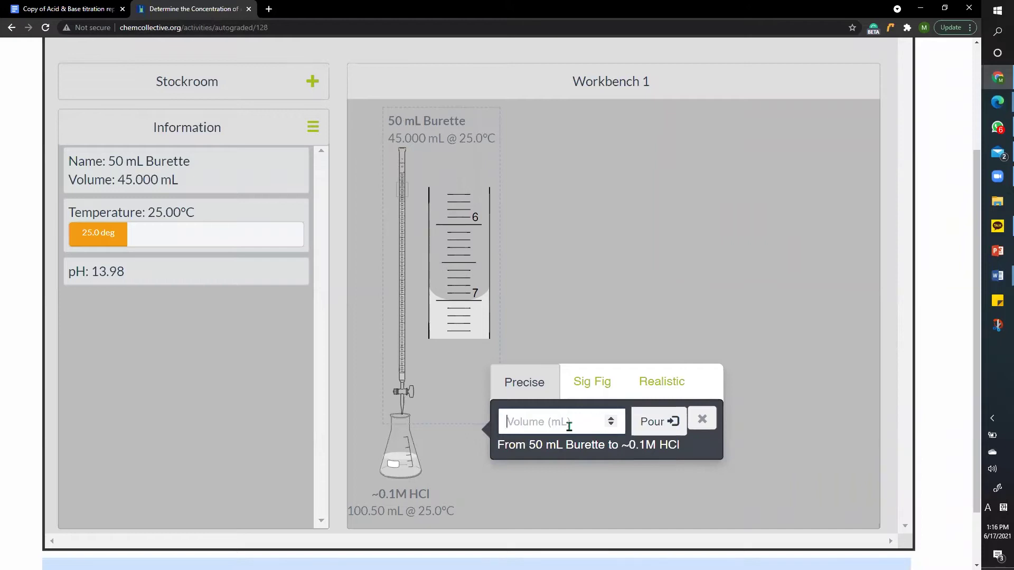
click(702, 420)
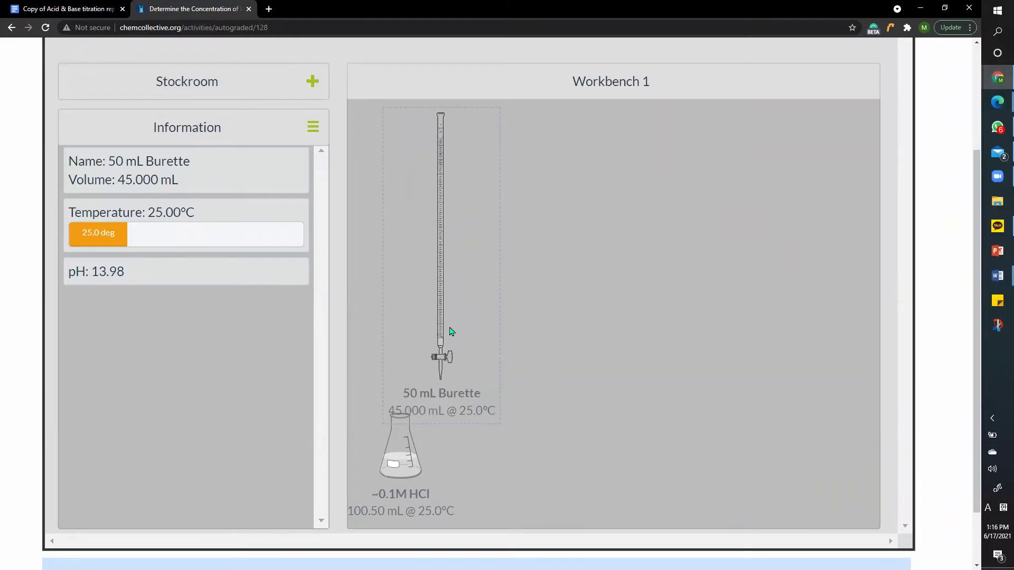
right_click(429, 333)
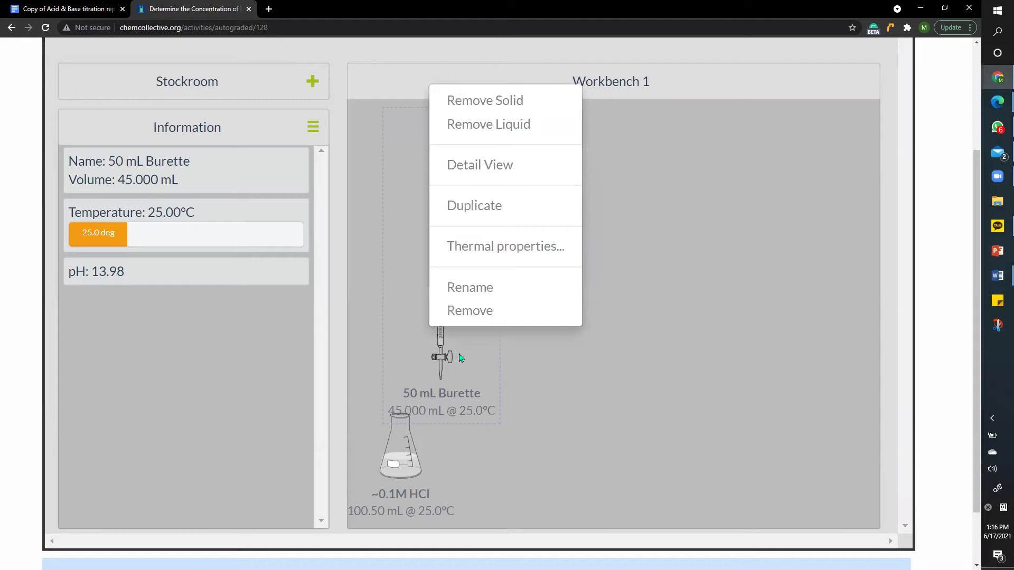
click(500, 223)
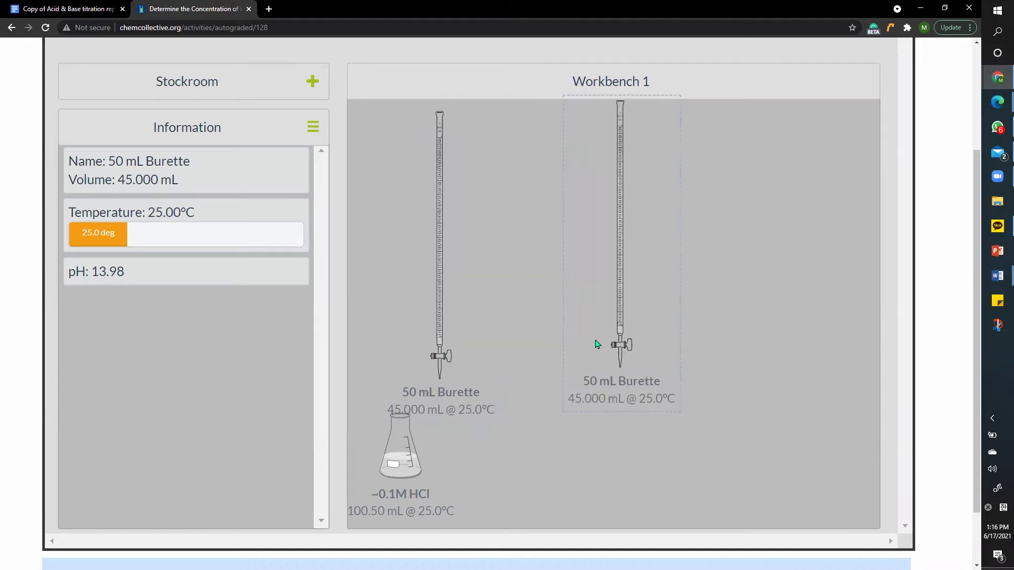
right_click(383, 464)
click(452, 338)
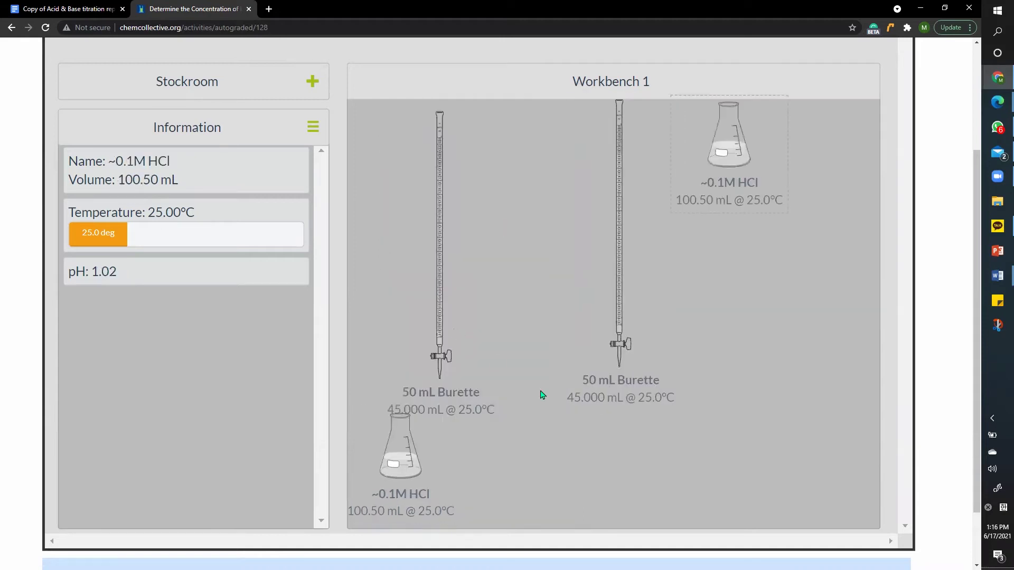
Place the duplicate HCl flask under the duplicate burette and move both well away from the original pair.
drag(738, 196, 650, 516)
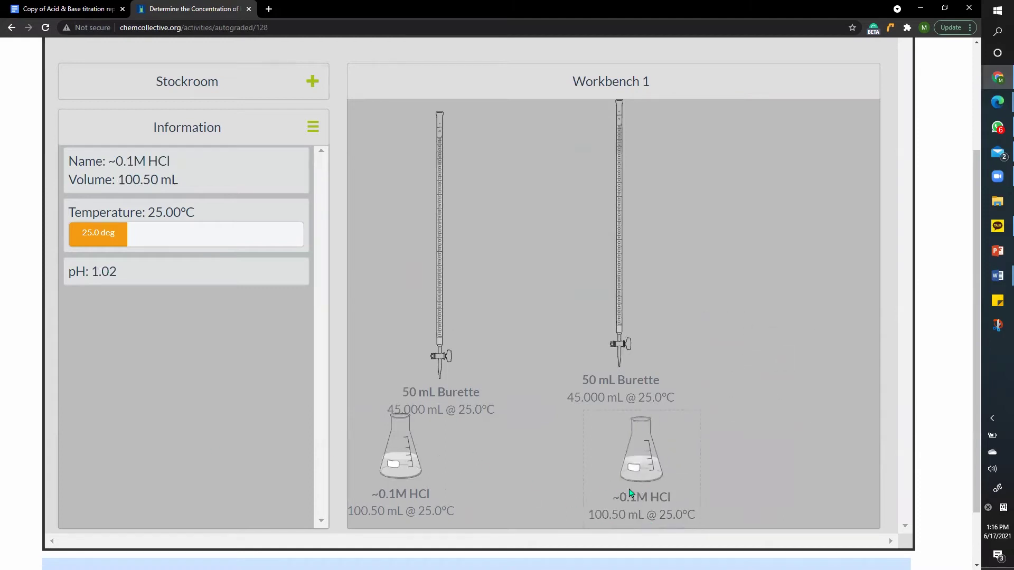
drag(632, 438, 611, 438)
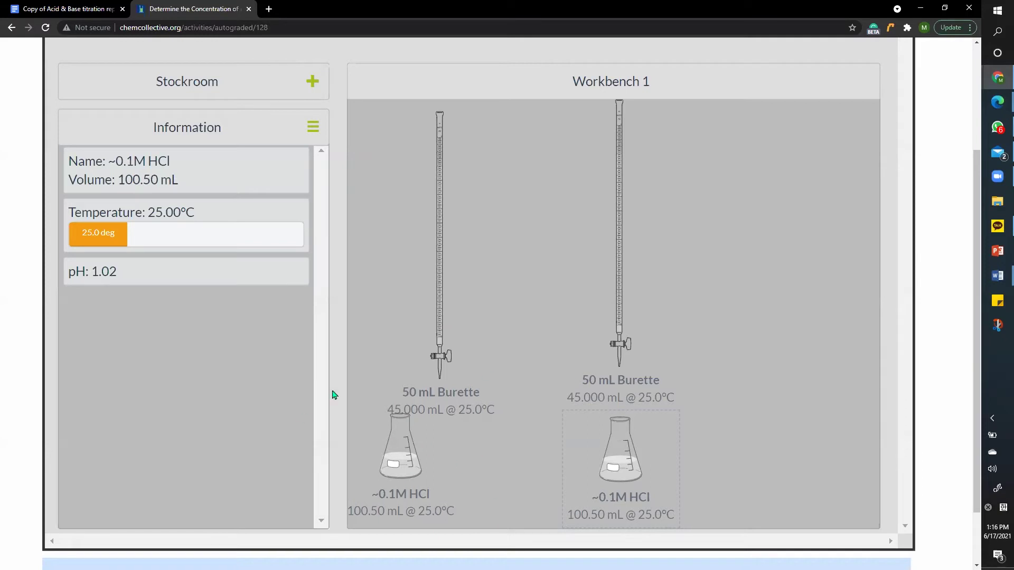
drag(611, 433, 762, 436)
drag(632, 378, 759, 379)
Align the original HCl flask with its burette and pour 20 mL of NaOH from the burette into it.
drag(424, 480, 432, 486)
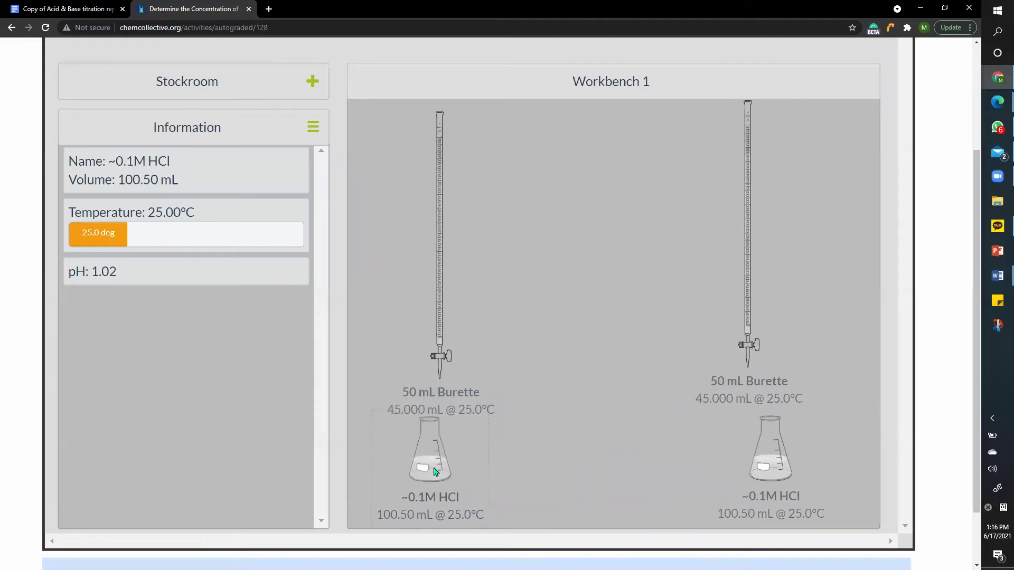
drag(447, 379, 430, 352)
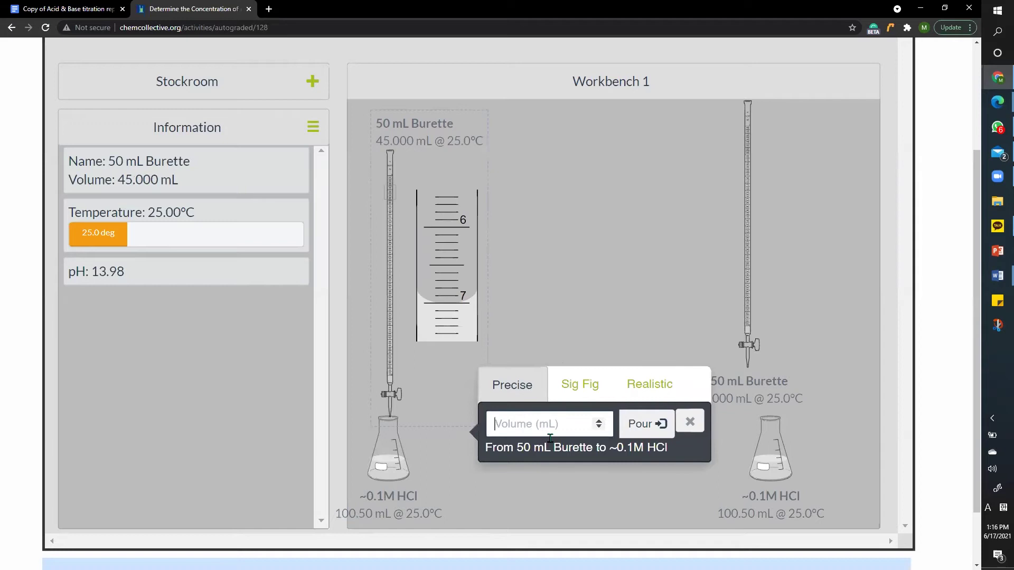
click(500, 427)
text(20)
click(642, 424)
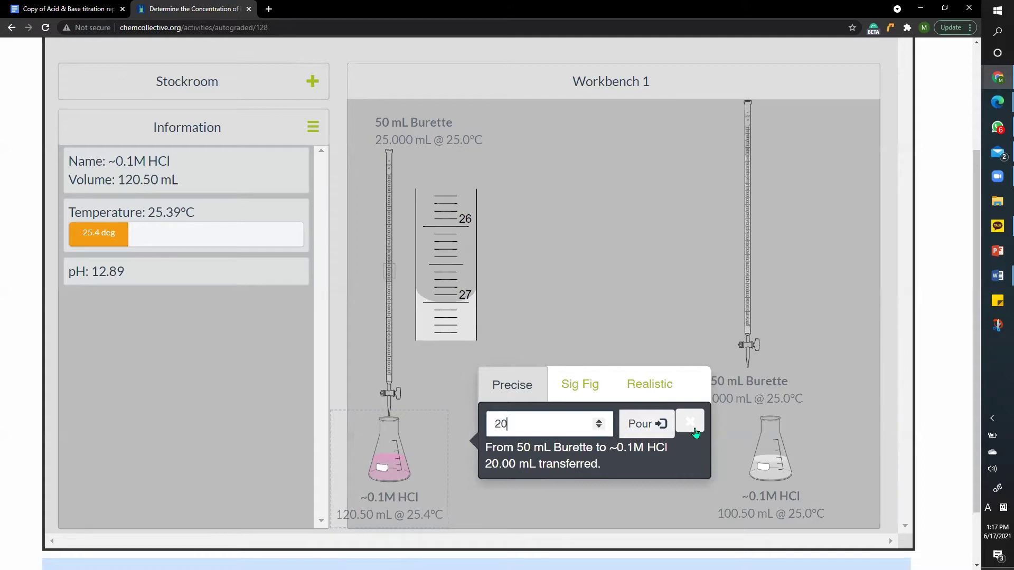
Close the pour control and remove the overshot pink HCl flask and its 25 mL burette from the workbench.
click(690, 422)
right_click(377, 443)
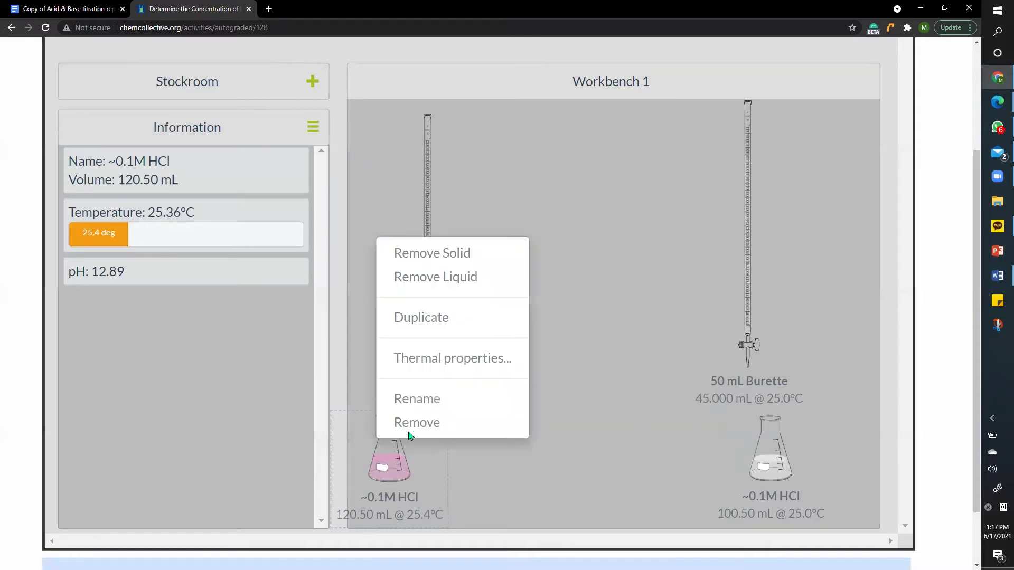
right_click(432, 383)
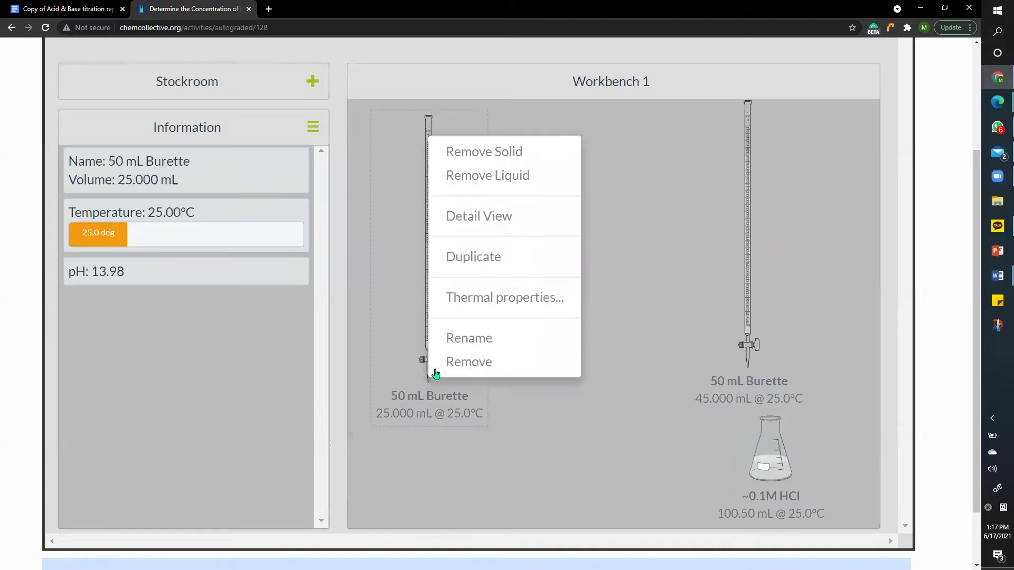
click(454, 373)
Move the remaining ~0.1M HCl flask aside and duplicate both it and the 45 mL burette.
drag(770, 459, 472, 464)
right_click(473, 473)
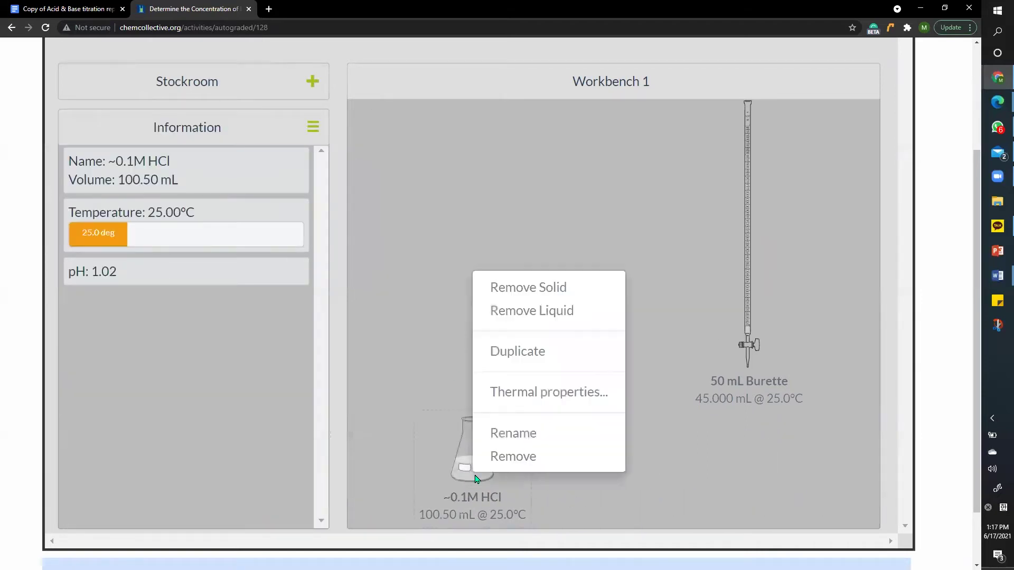
click(520, 354)
drag(430, 222, 682, 525)
click(738, 384)
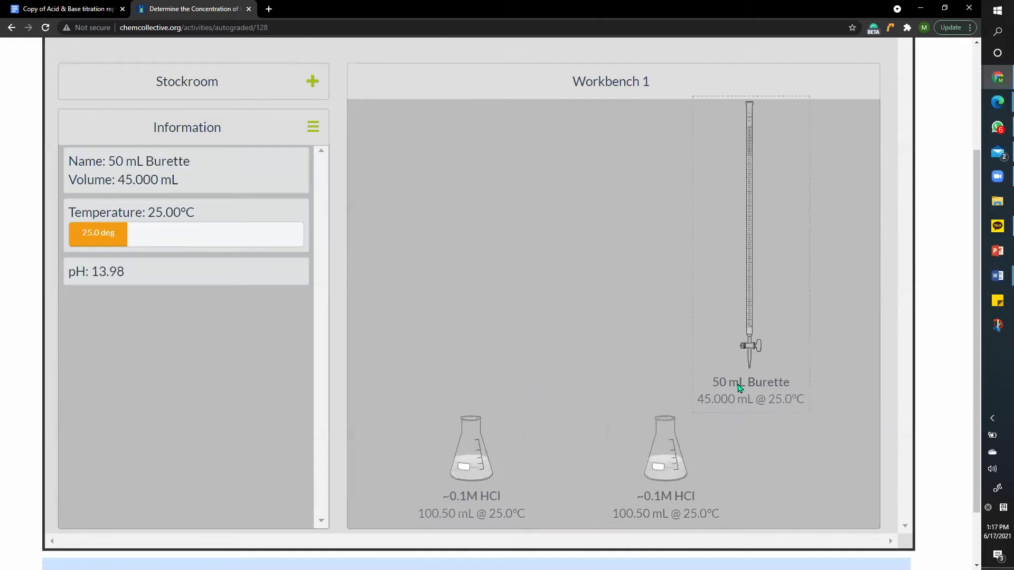
right_click(738, 384)
click(669, 262)
Place the duplicated burette over the HCl flask and pour 15 mL of NaOH into it.
drag(428, 344, 499, 428)
click(575, 431)
text(15)
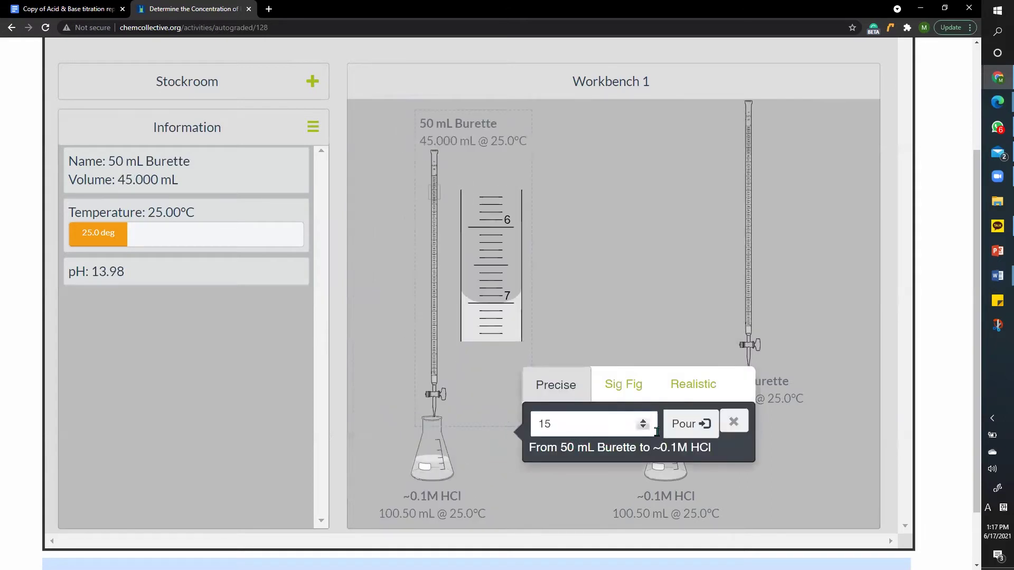
click(690, 437)
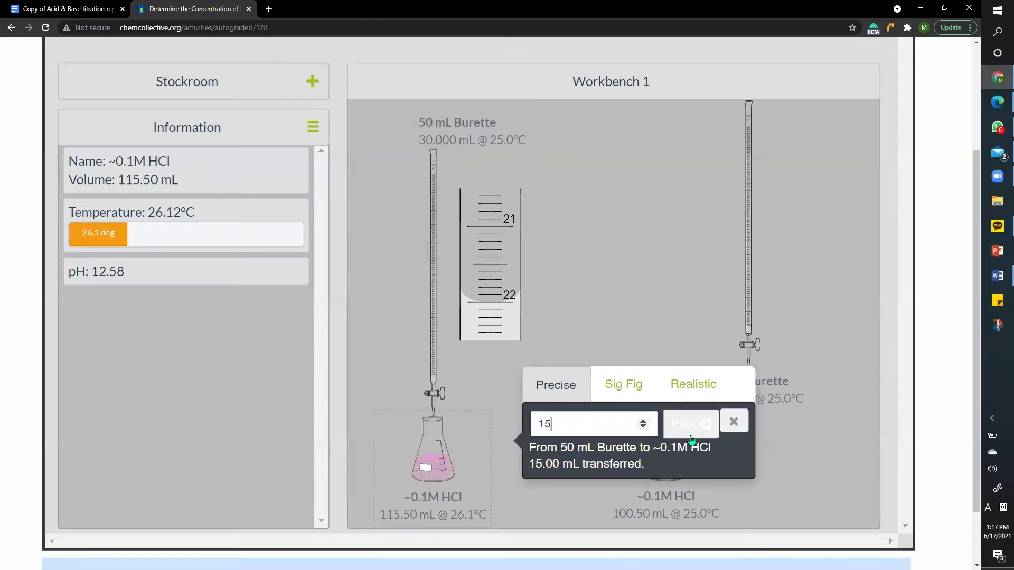
Close the pour control and remove the burette and flask used for the 15 mL pour.
click(733, 421)
right_click(473, 340)
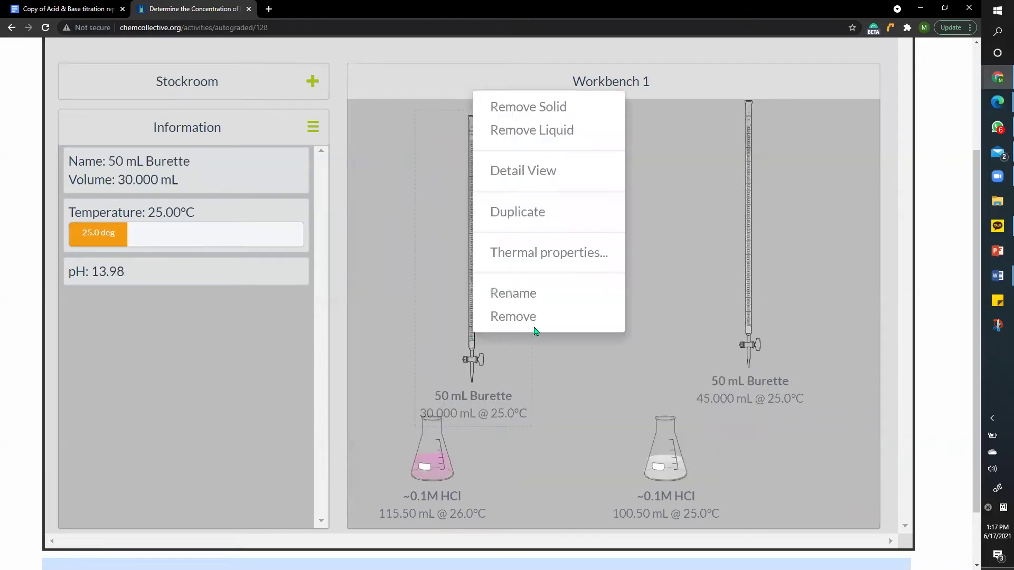
click(532, 319)
right_click(430, 460)
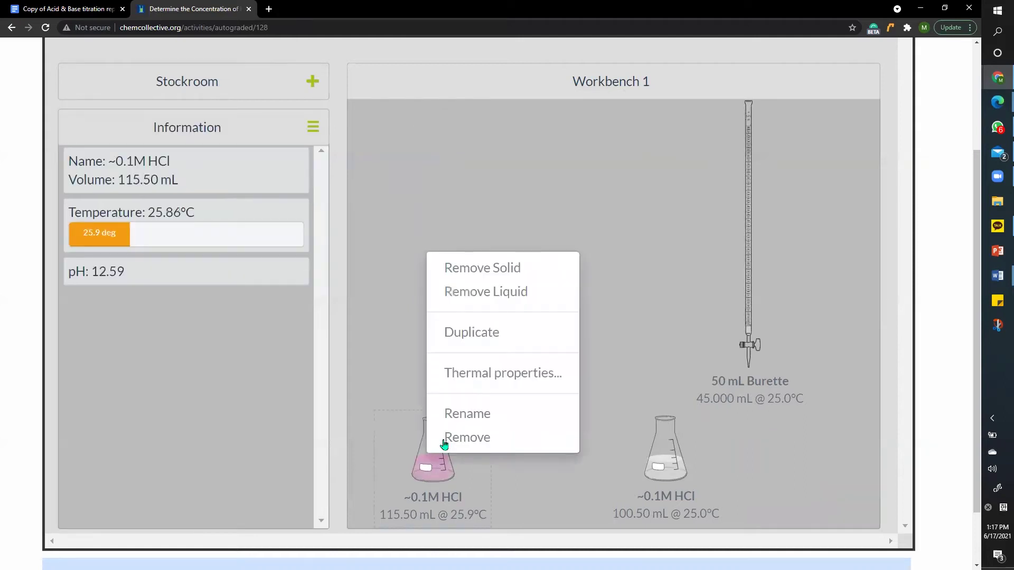
key(Delete)
Duplicate the unused ~0.1M HCl flask and remove the surplus copy.
right_click(660, 457)
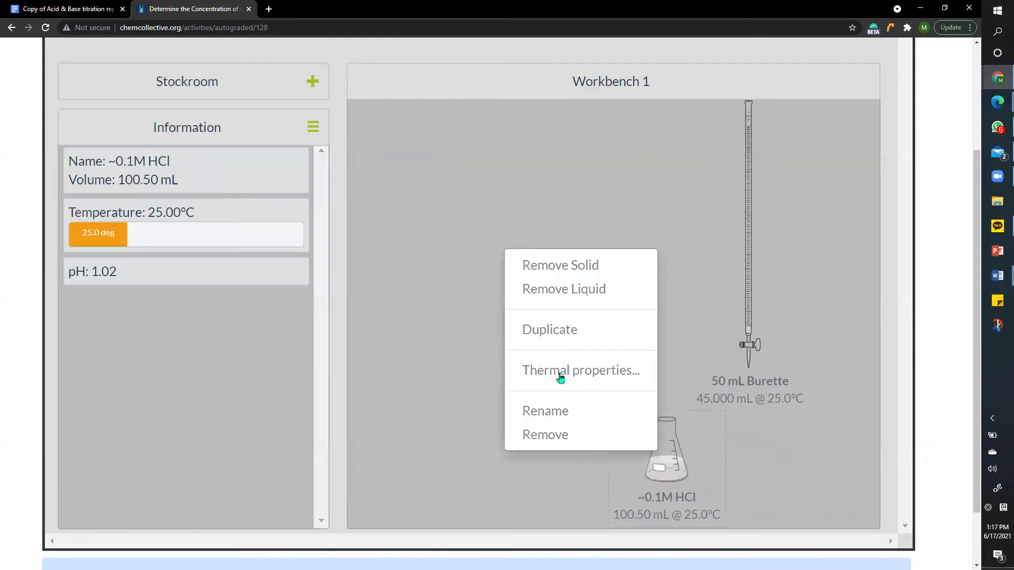
click(550, 343)
right_click(733, 367)
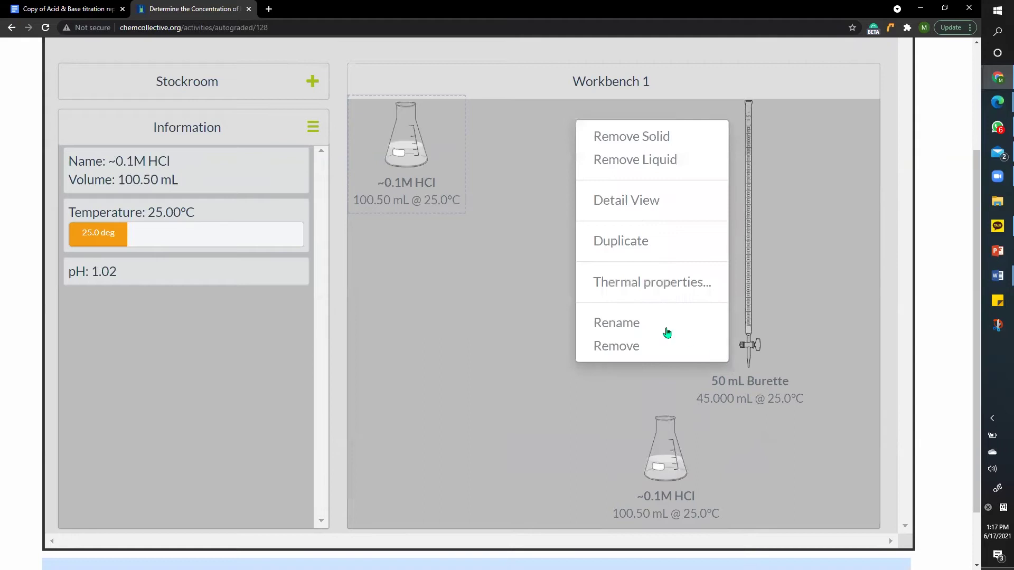
click(629, 254)
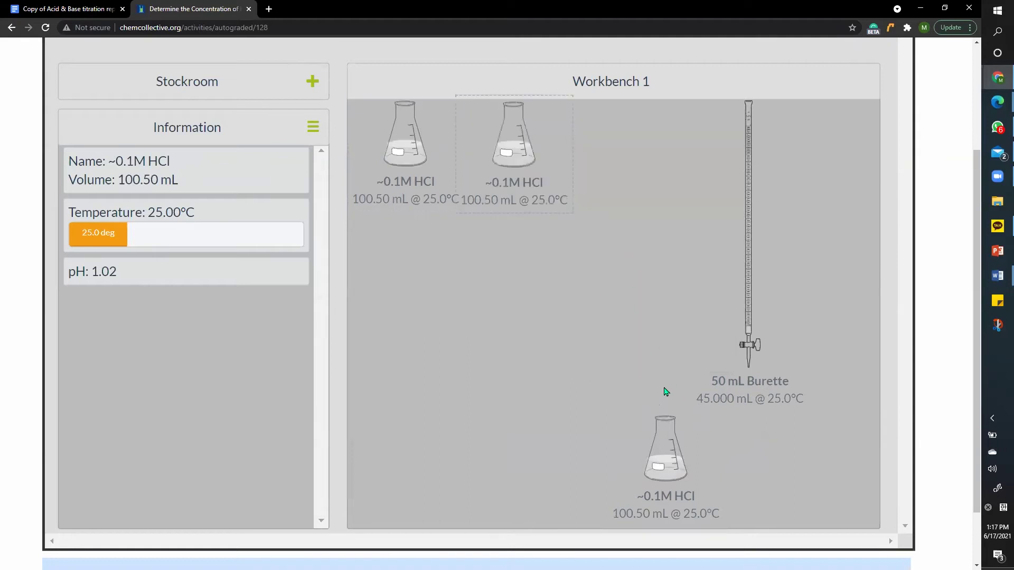
right_click(539, 191)
click(437, 380)
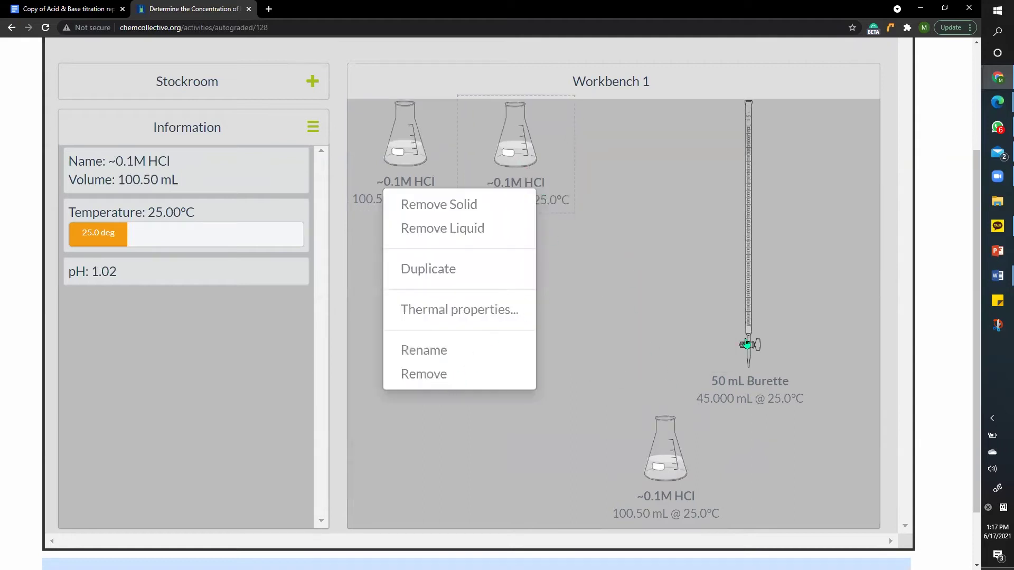
Duplicate the 50 mL burette and place the copied HCl flask below the burette copy.
click(749, 338)
right_click(738, 338)
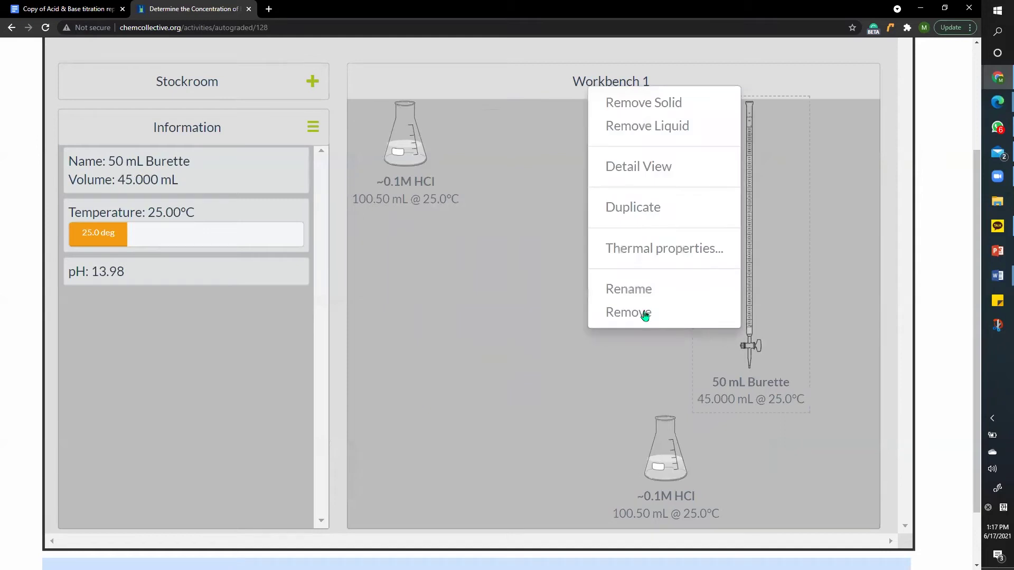
click(629, 205)
click(404, 147)
drag(417, 266, 459, 446)
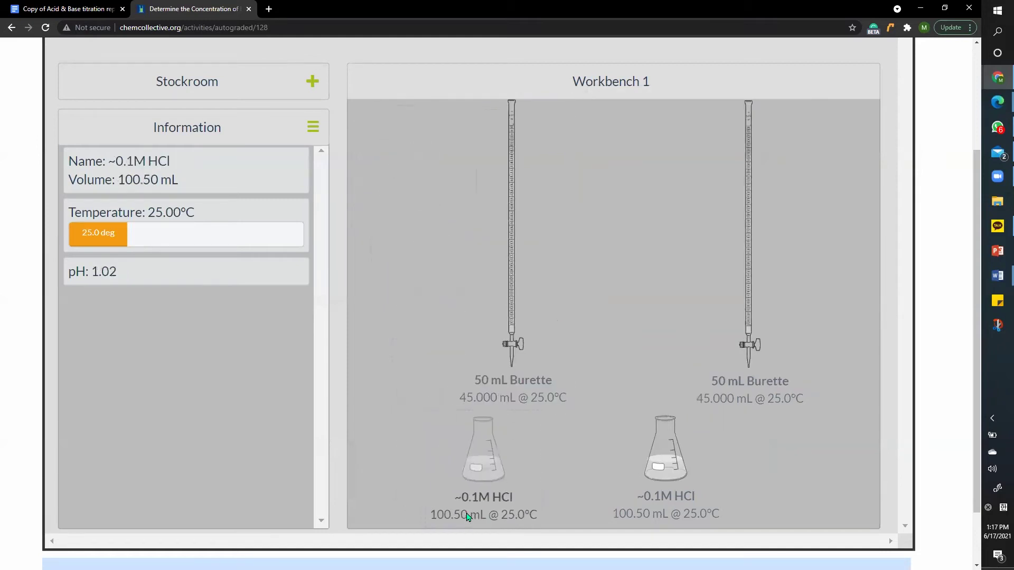
Connect the copied burette to the HCl flask and pour 10 mL of NaOH.
drag(493, 357, 461, 430)
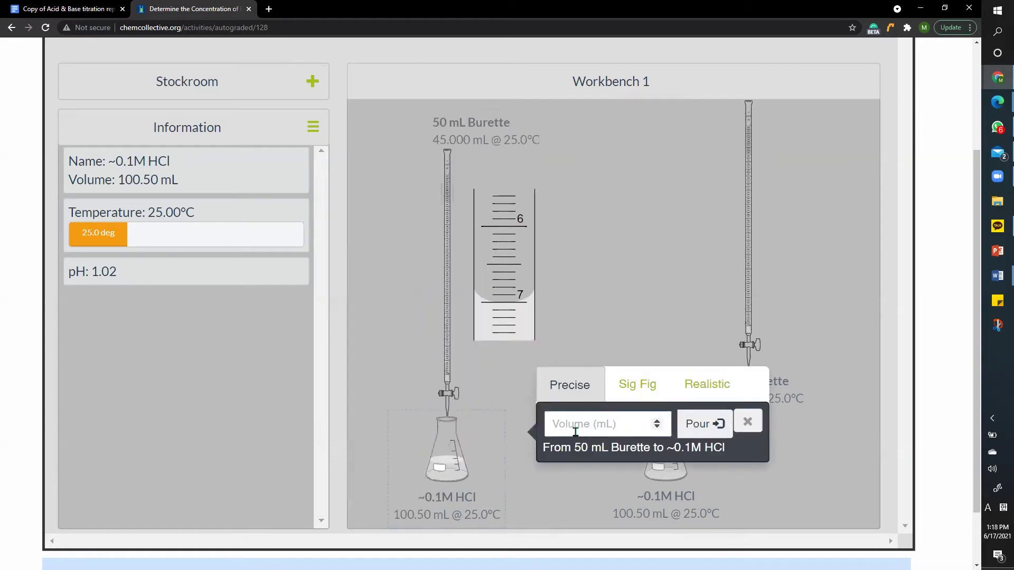
click(574, 433)
text(10)
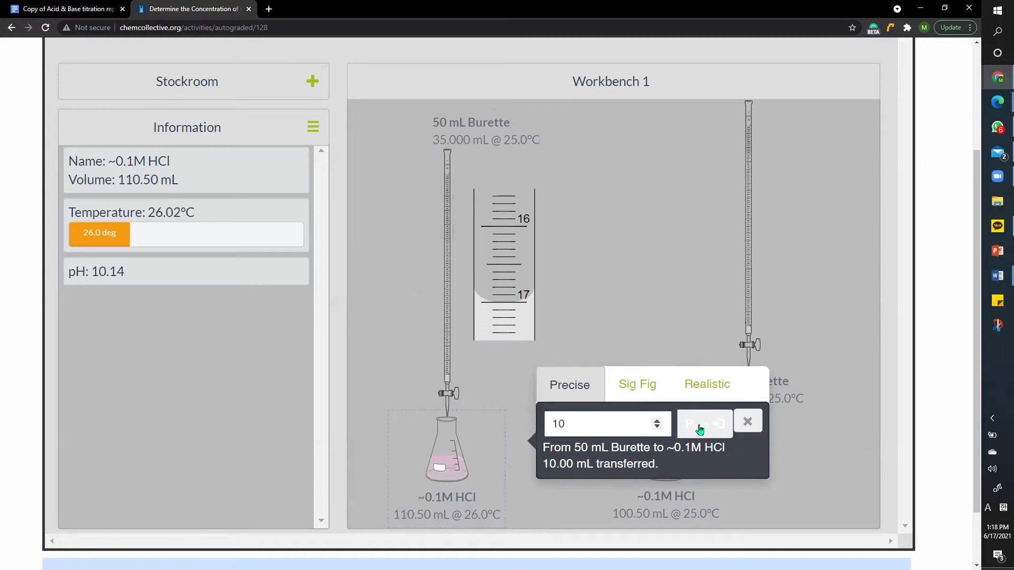
Close the pour control and remove the burette and flask used for the 10 mL pour.
click(752, 426)
right_click(486, 238)
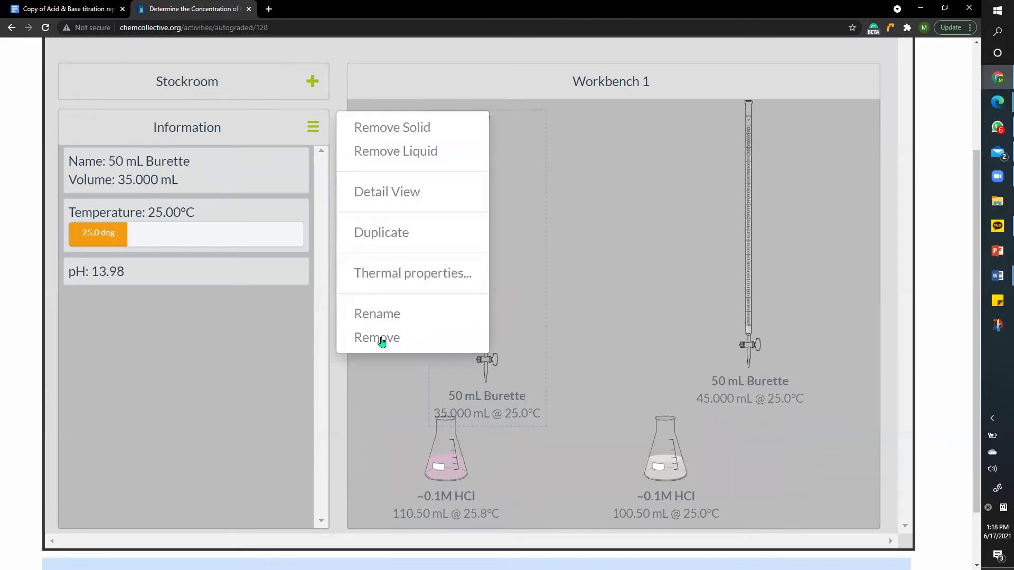
click(381, 344)
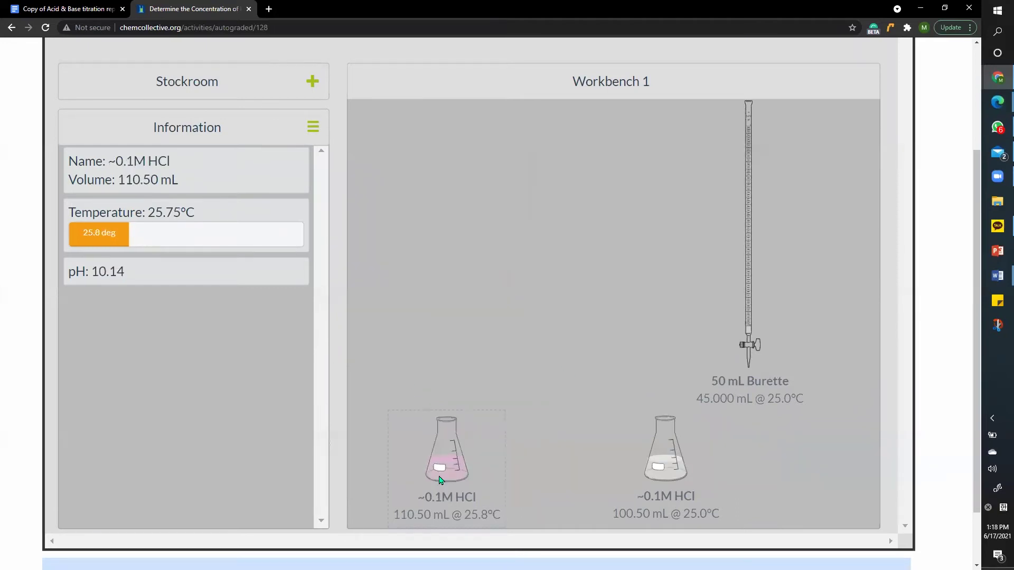
right_click(438, 471)
click(469, 459)
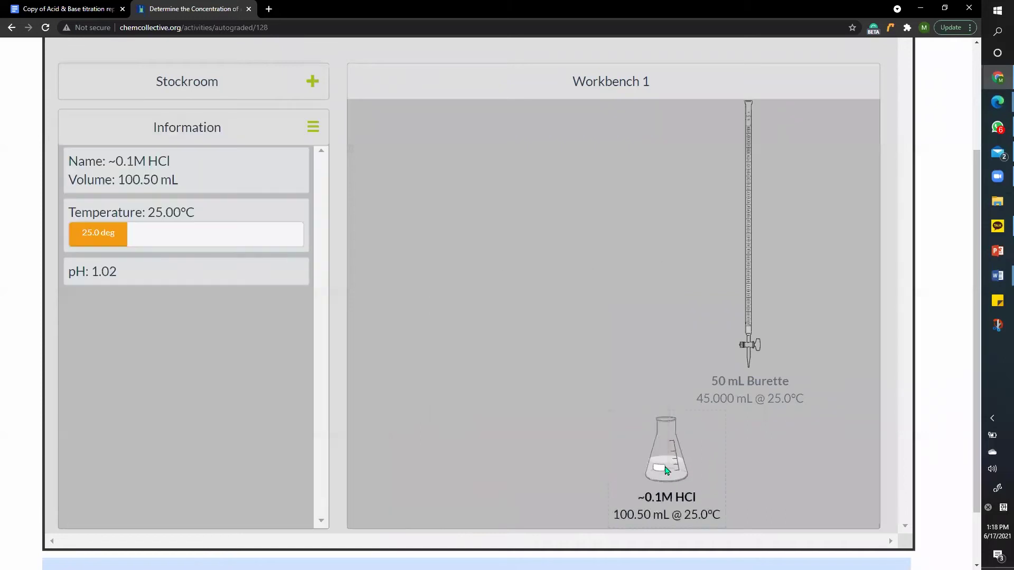
Duplicate the unused ~0.1M HCl flask and the 45 mL burette for a finer titration.
right_click(667, 470)
click(556, 352)
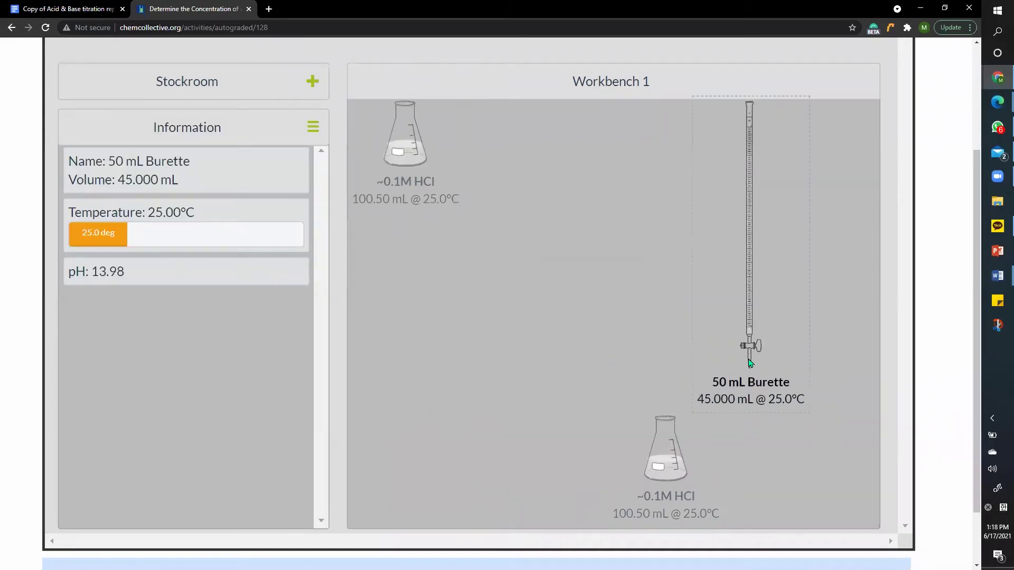
right_click(750, 363)
click(636, 252)
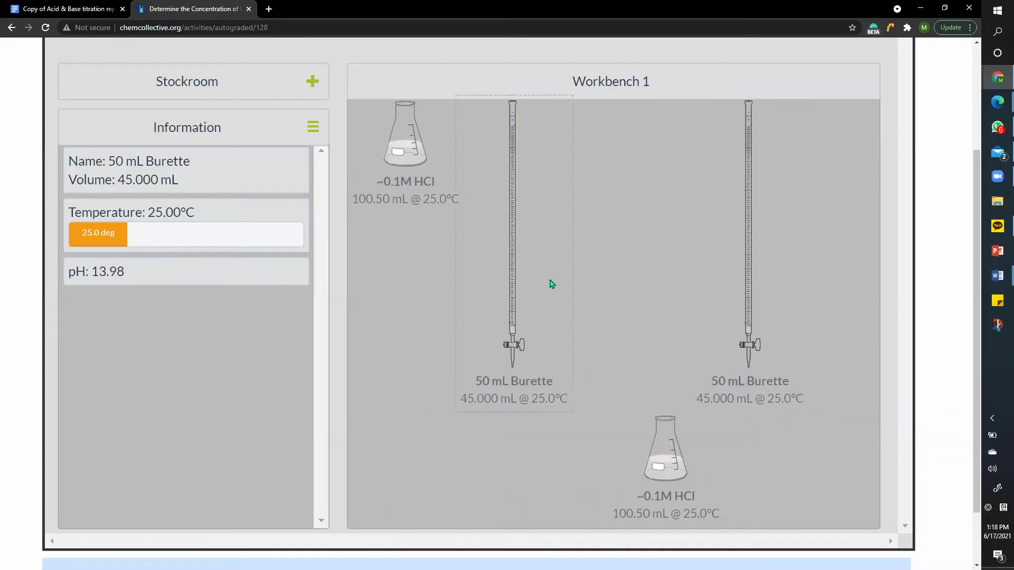
Position the copied HCl flask under the copied burette and pour 5 mL of NaOH into it.
drag(394, 199, 437, 515)
drag(509, 370, 446, 471)
text(0.1)
click(665, 423)
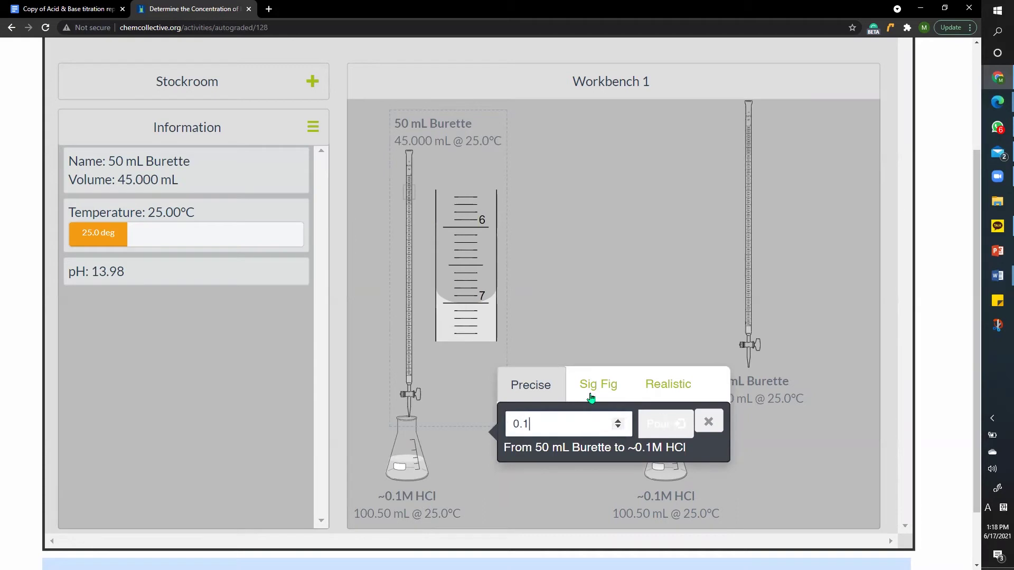
drag(533, 424, 498, 433)
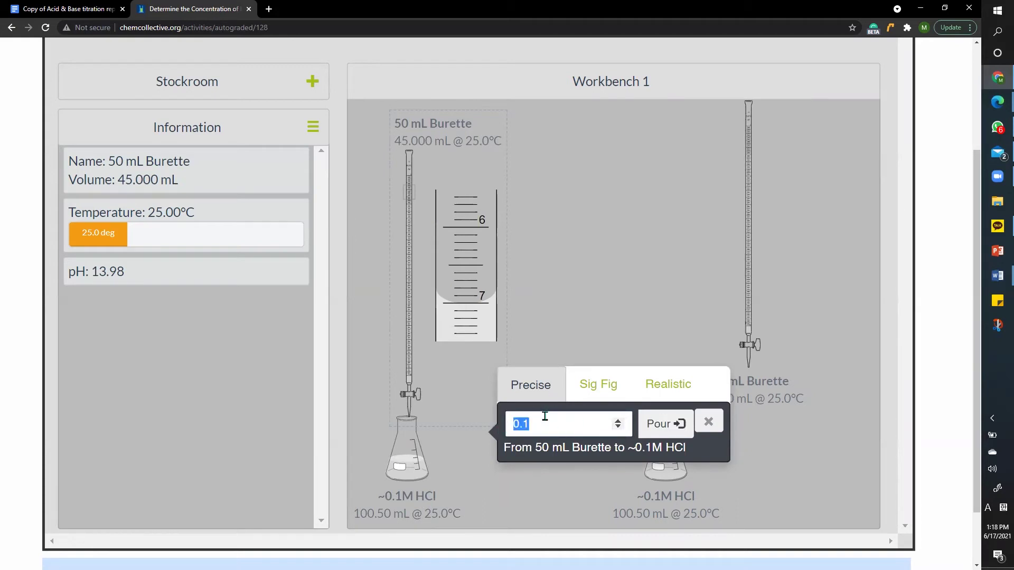
text(5)
click(651, 431)
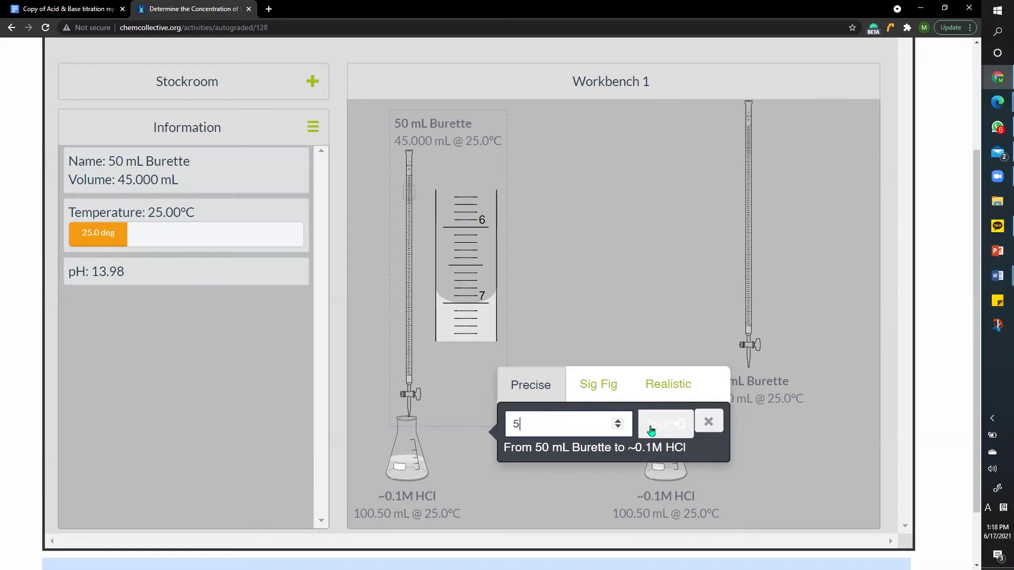
Titrate the HCl flask with repeated 0.1 mL pours of NaOH until the solution turns pink.
drag(584, 423, 467, 434)
text(0.1)
click(681, 426)
click(667, 430)
click(667, 430)
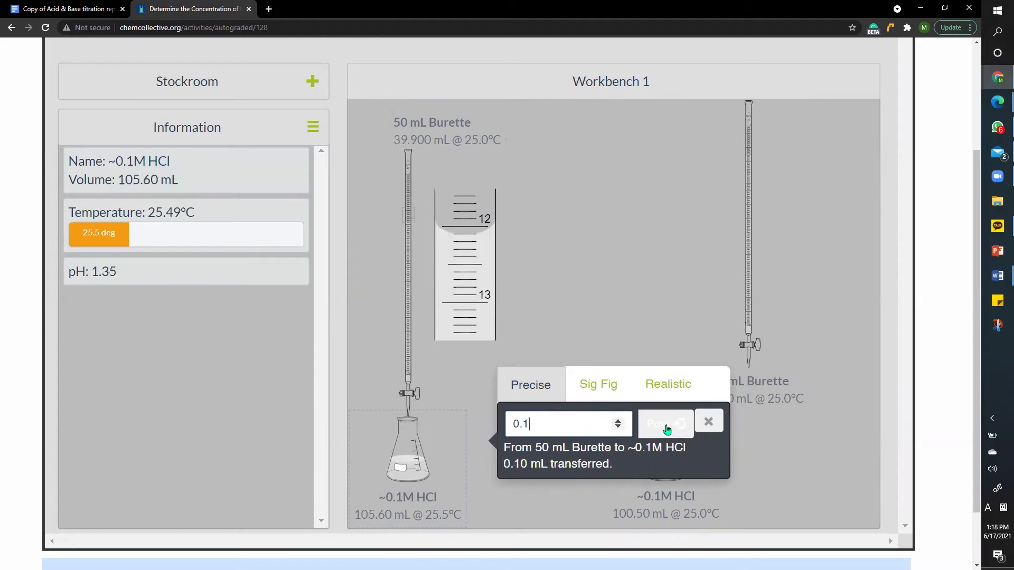
click(667, 430)
click(667, 430)
click(668, 431)
click(667, 431)
click(667, 430)
click(667, 430)
click(667, 429)
click(666, 429)
click(667, 429)
click(667, 430)
click(667, 430)
click(667, 429)
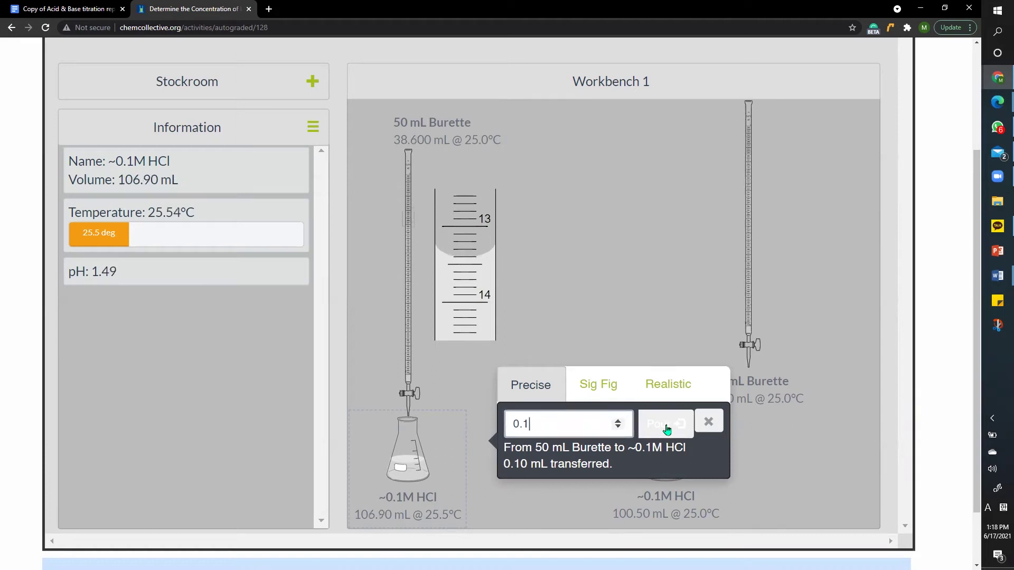
click(667, 429)
click(667, 430)
click(667, 430)
click(666, 430)
click(666, 430)
click(666, 430)
click(666, 430)
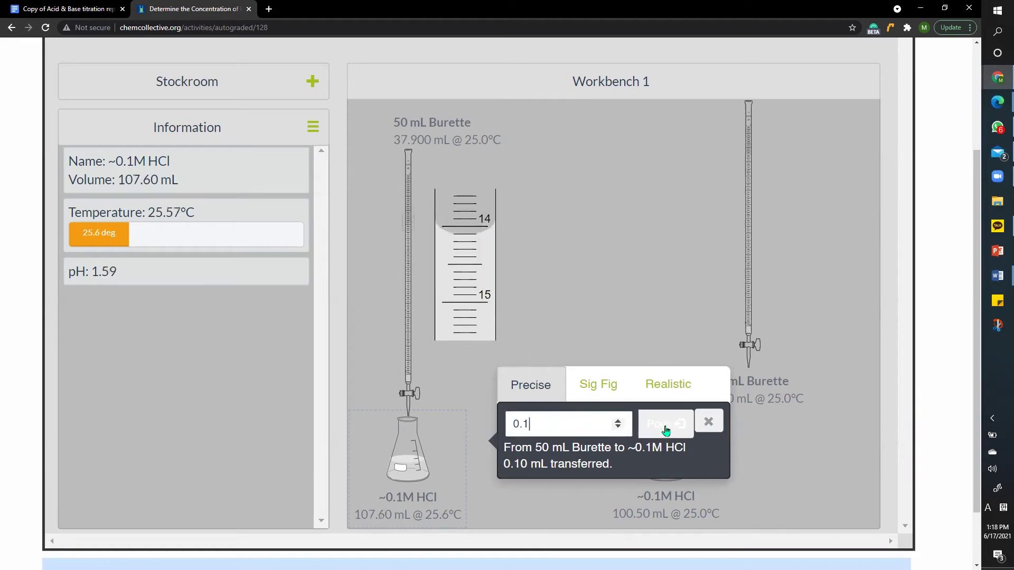
click(666, 431)
click(666, 430)
click(665, 430)
click(666, 430)
click(666, 431)
click(666, 432)
click(666, 432)
click(666, 432)
click(667, 432)
click(666, 433)
click(666, 433)
click(666, 433)
click(666, 433)
click(667, 433)
click(666, 432)
click(666, 433)
click(666, 433)
click(666, 433)
click(667, 433)
click(666, 433)
click(666, 433)
click(666, 433)
click(666, 433)
click(666, 433)
click(666, 433)
click(667, 433)
click(667, 433)
click(667, 433)
click(667, 433)
click(667, 433)
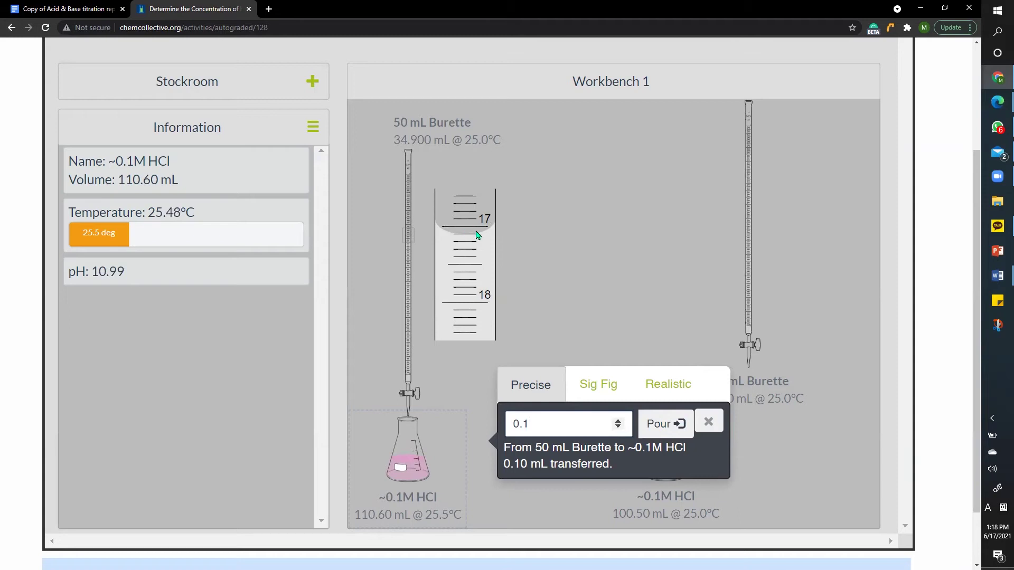
Switch to the titration report and enter 17 as the Trial 1 final buret reading and 10 as the NaOH volume in Table 2.
click(61, 8)
click(338, 249)
text(17)
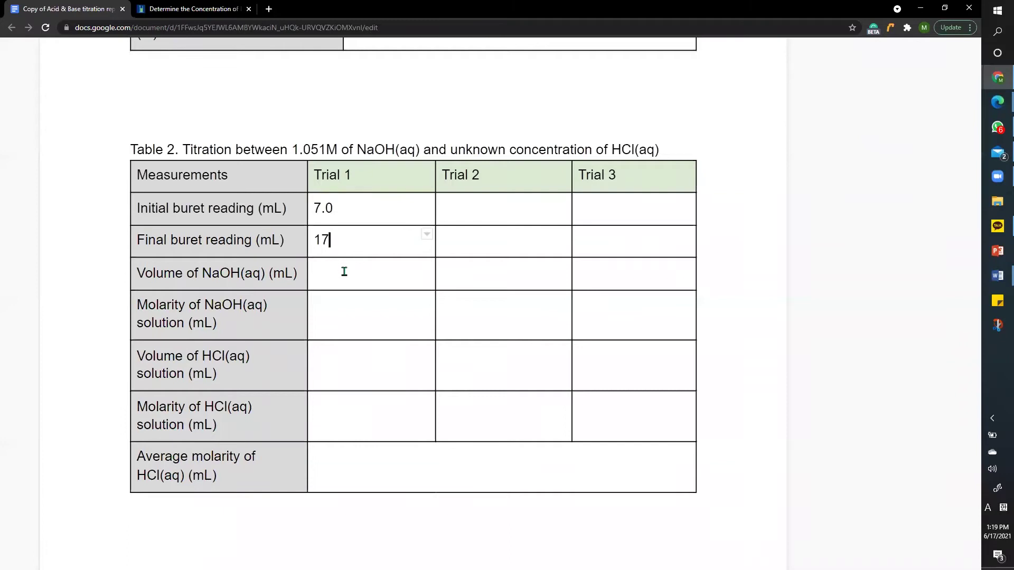
click(344, 272)
click(341, 273)
text(10)
Extend the Trial 1 final buret reading and NaOH volume to one decimal place, 17.0 and 10.0.
click(344, 251)
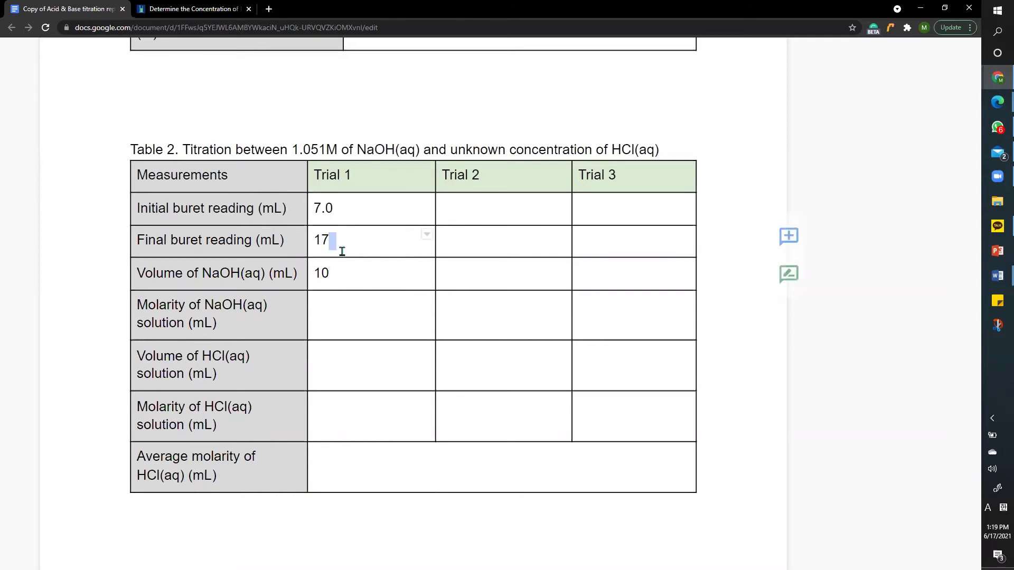
text(.0)
click(340, 280)
text(.0)
Recheck the burette's meniscus reading close up in the virtual lab and return to Table 2 of the report.
scroll(383, 290, up, 2)
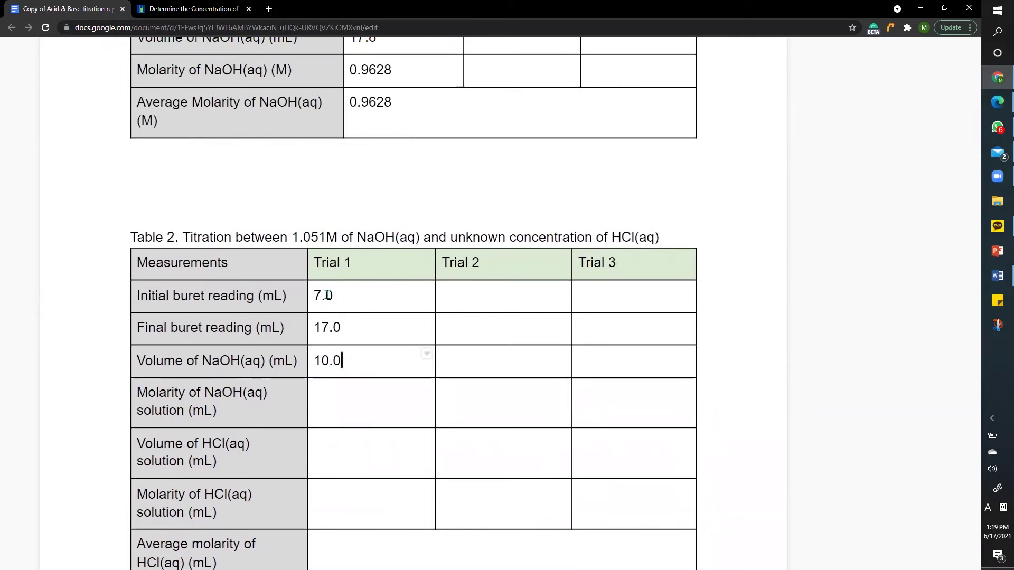
click(215, 10)
scroll(464, 245, up, 3)
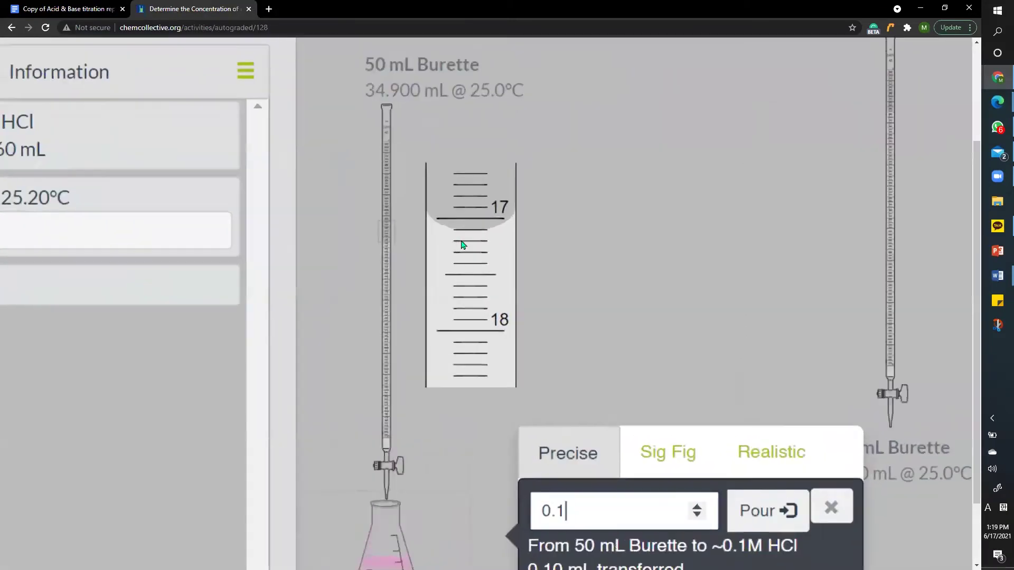
click(63, 9)
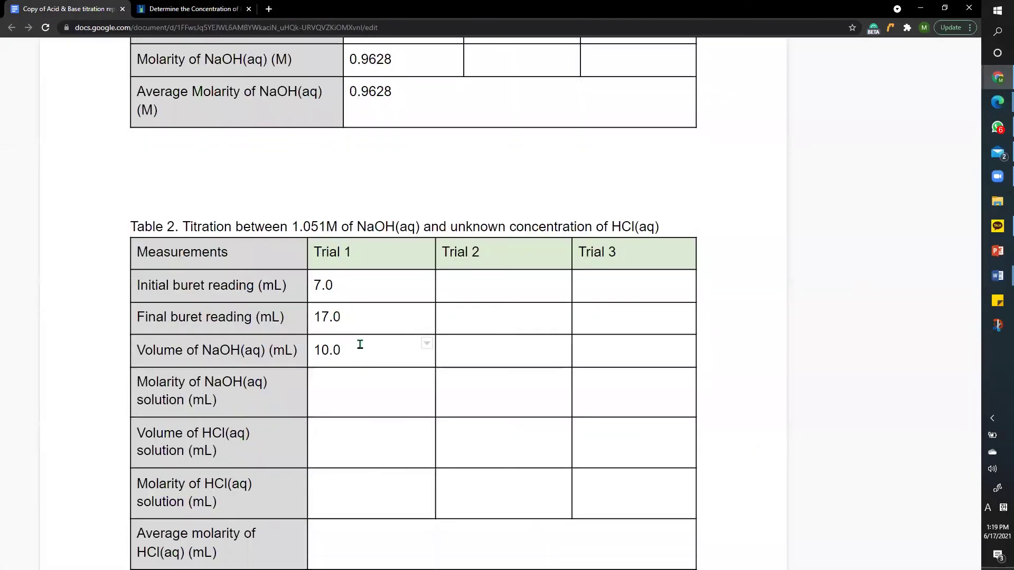
scroll(360, 345, down, 1)
Copy the average NaOH molarity 0.9628 from Table 1 into the Trial 1 NaOH molarity cell of Table 2.
click(344, 333)
scroll(348, 336, up, 3)
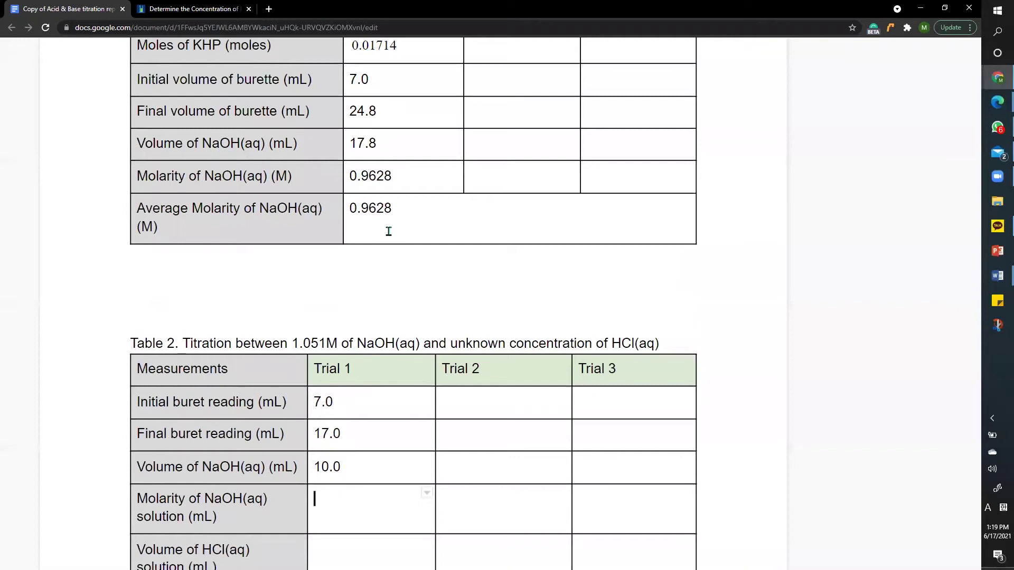
double_click(349, 212)
key(ctrl+c)
scroll(410, 283, down, 3)
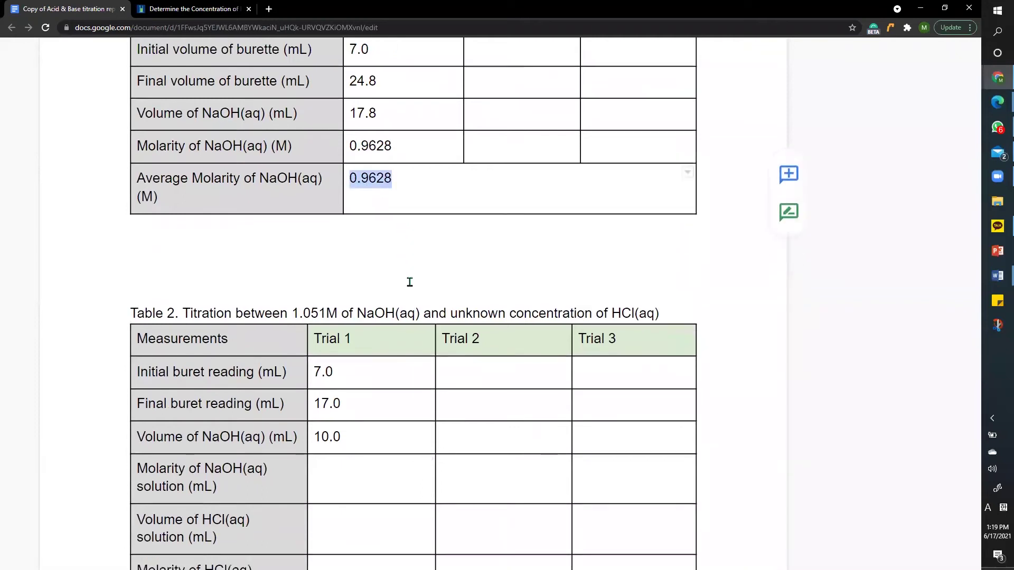
click(353, 328)
key(ctrl+v)
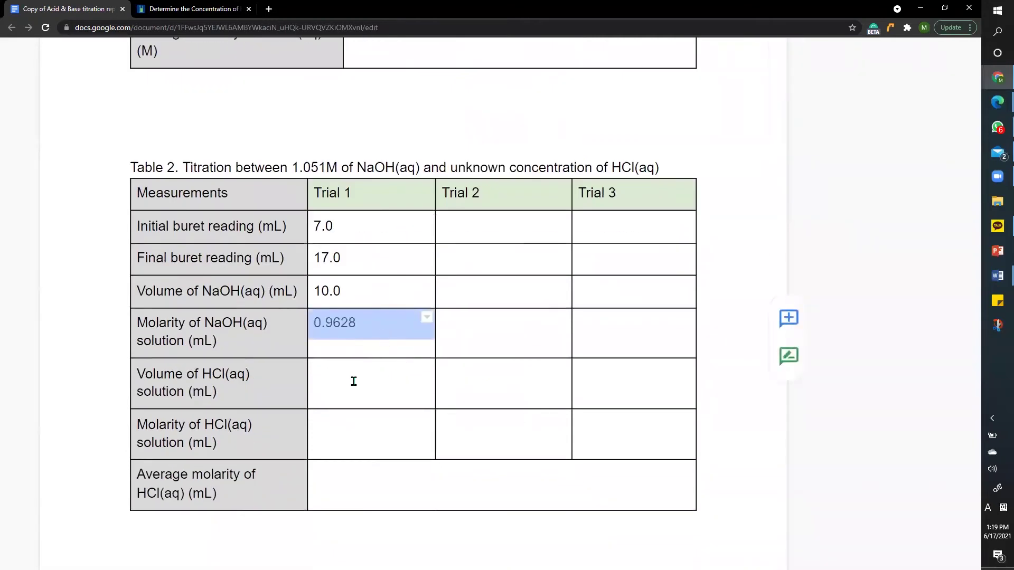
Reword the HCl volume row label in Table 2 to "Initial volume of HCl(aq) solution (mL)".
click(354, 380)
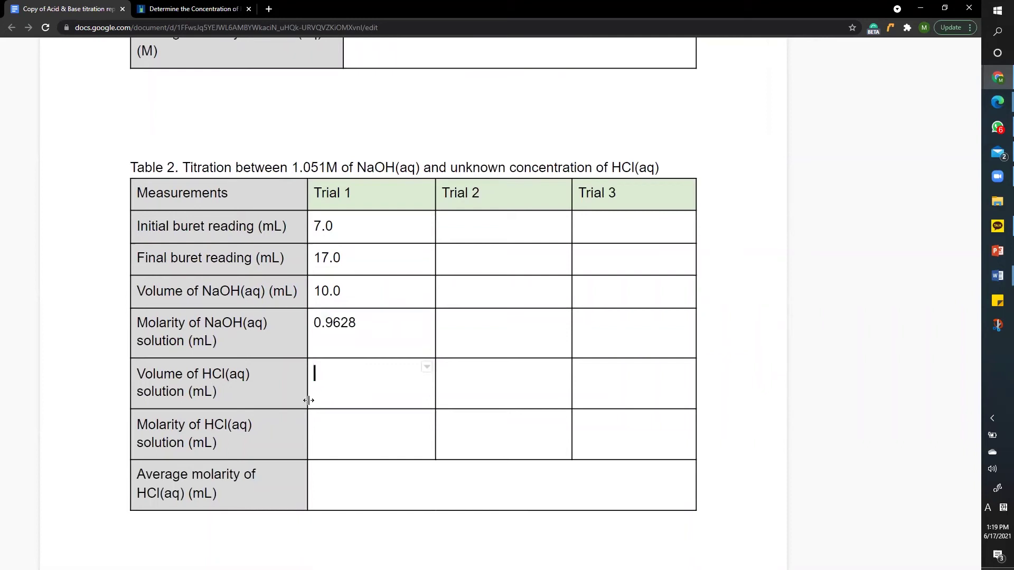
click(138, 373)
text(intia)
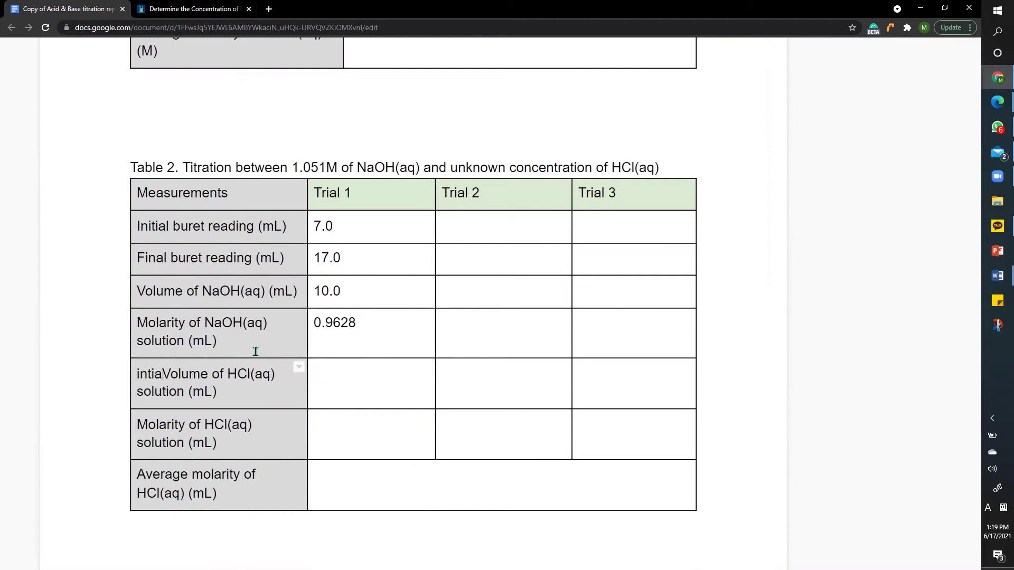
text(l)
key(BackSpace)
key(Delete)
text(v)
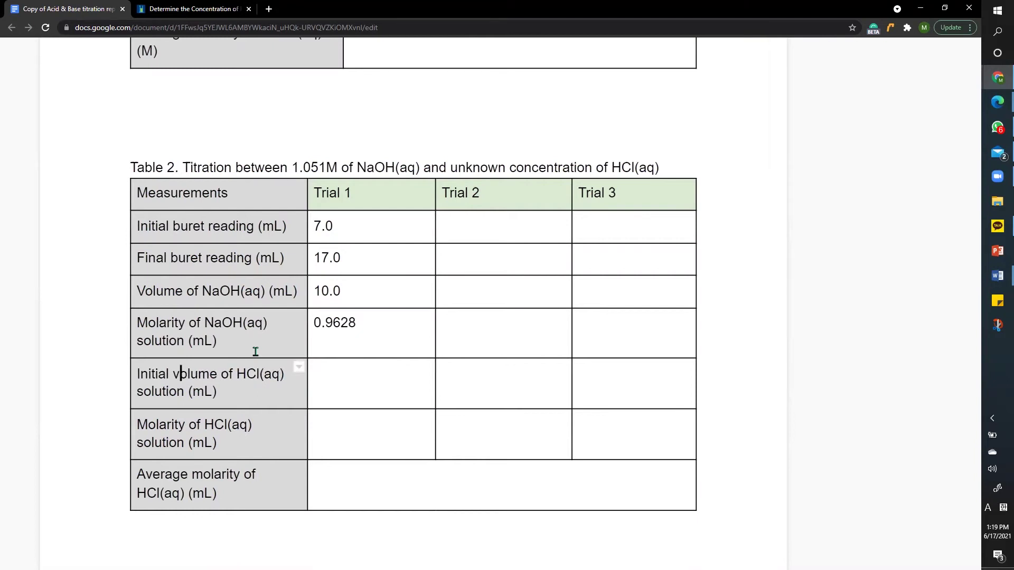
Enter 100.5 as the Trial 1 initial volume of HCl(aq) solution in Table 2.
click(334, 390)
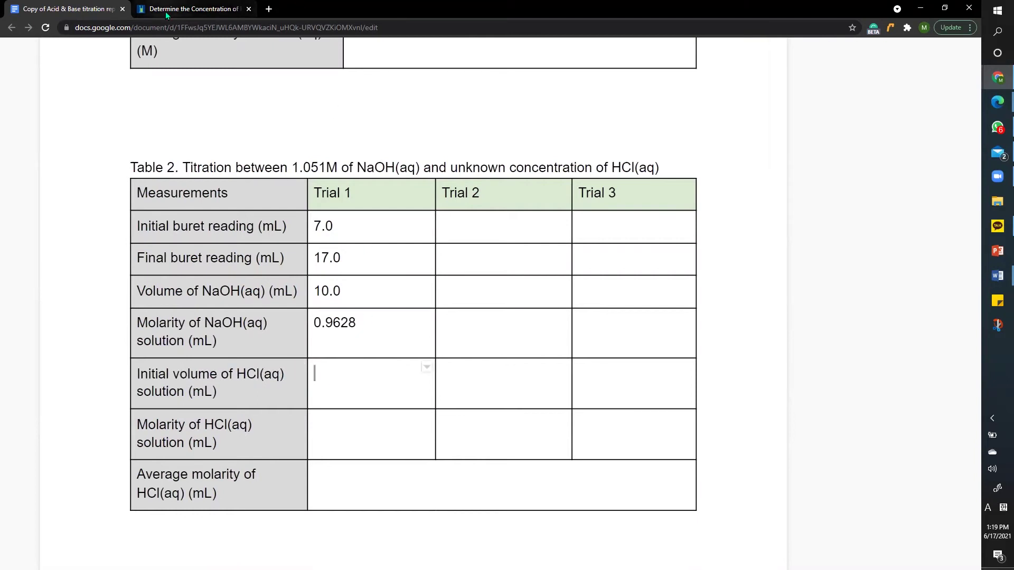
text(100.5)
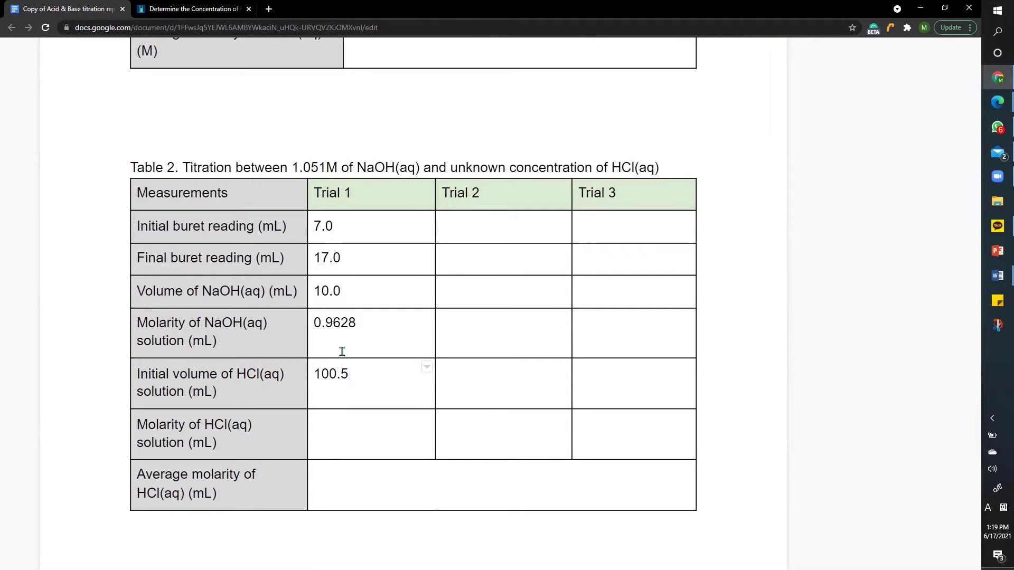
drag(315, 374, 349, 373)
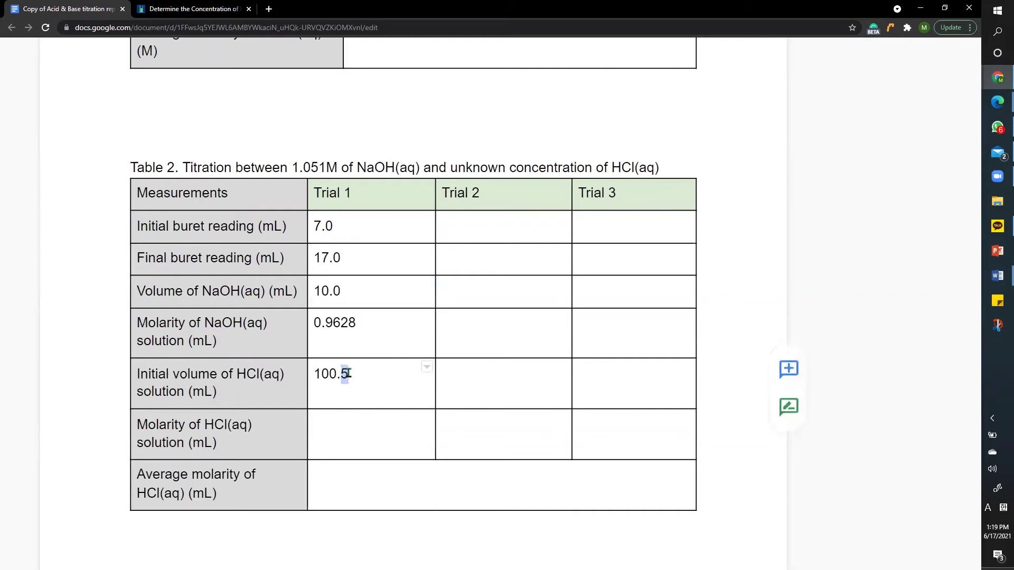
Look over the report around Table 2's HCl molarity row and check the titration setup in the virtual lab before returning to the report.
double_click(360, 423)
click(358, 445)
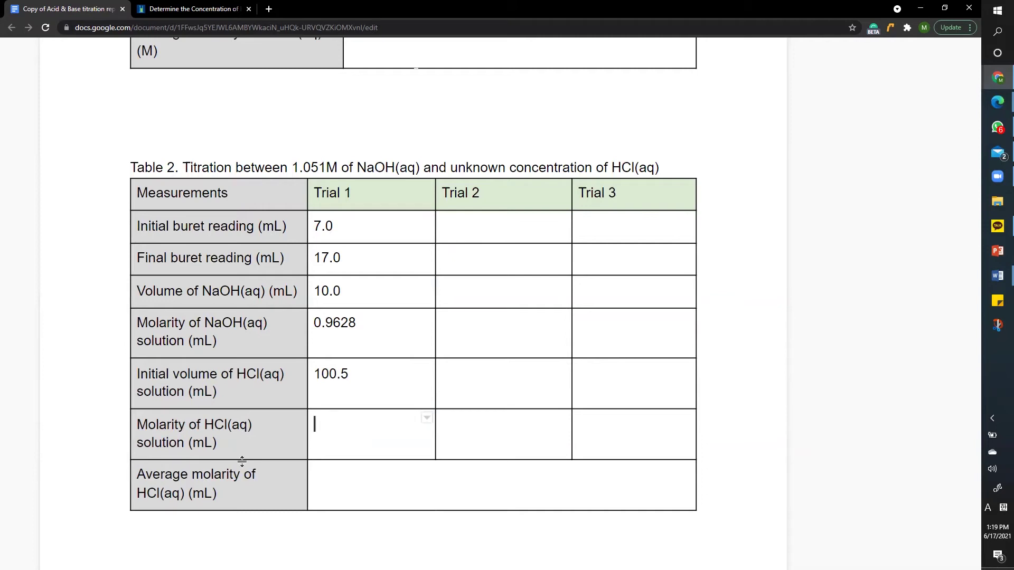
scroll(349, 414, down, 15)
scroll(348, 414, up, 10)
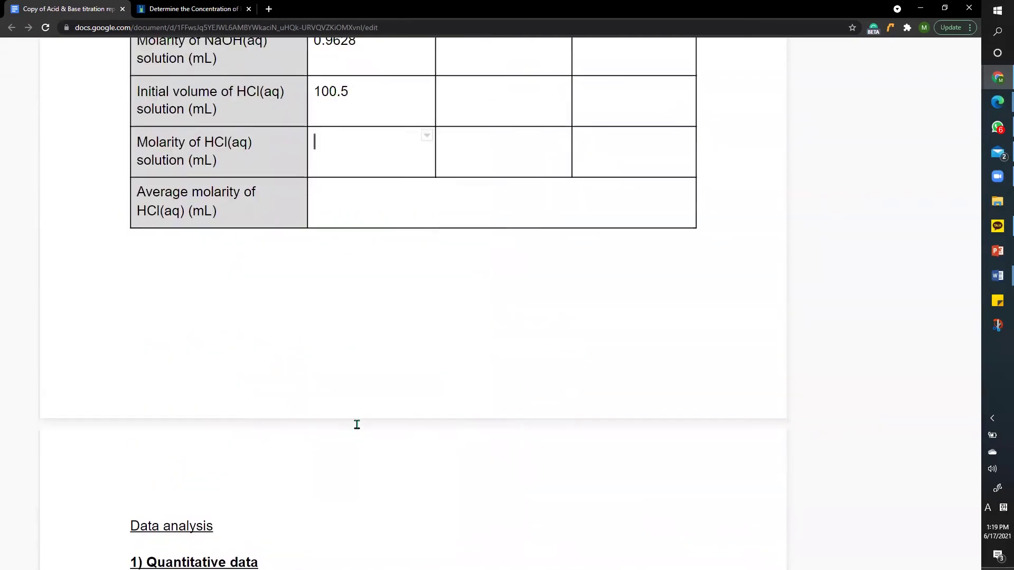
scroll(475, 444, up, 7)
scroll(482, 471, down, 2)
scroll(475, 327, up, 2)
scroll(458, 304, down, 2)
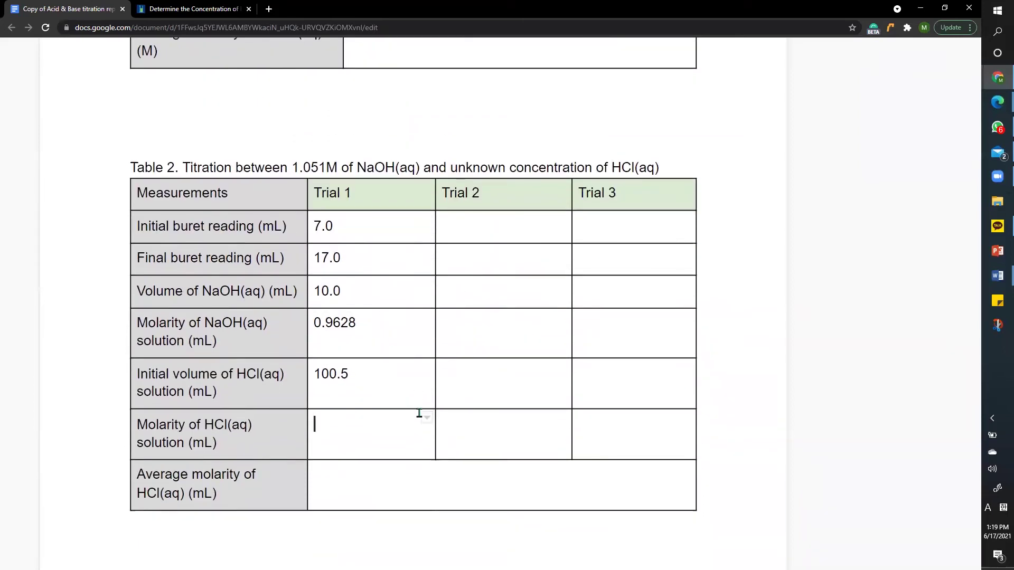
click(240, 8)
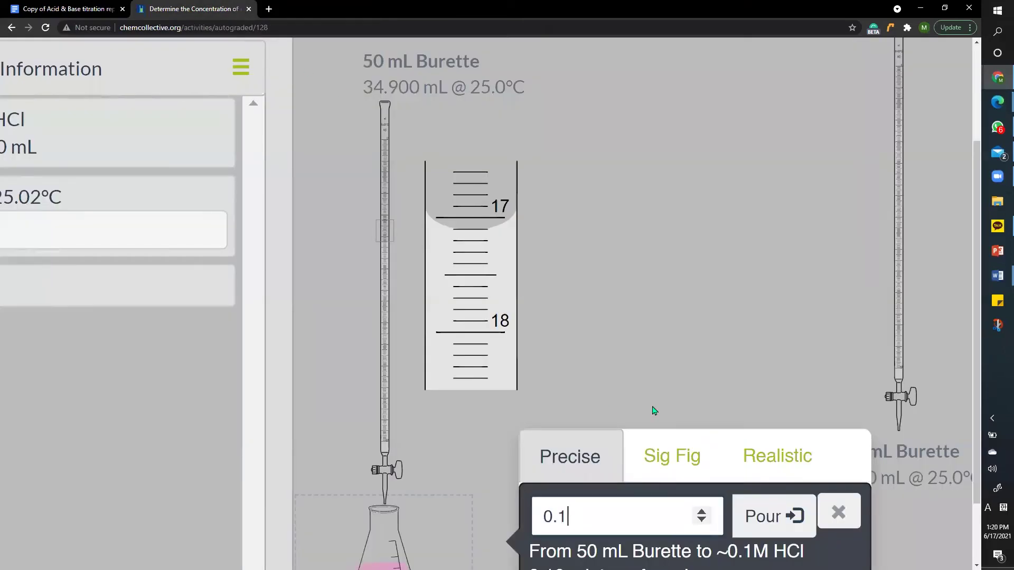
scroll(654, 410, down, 2)
click(79, 9)
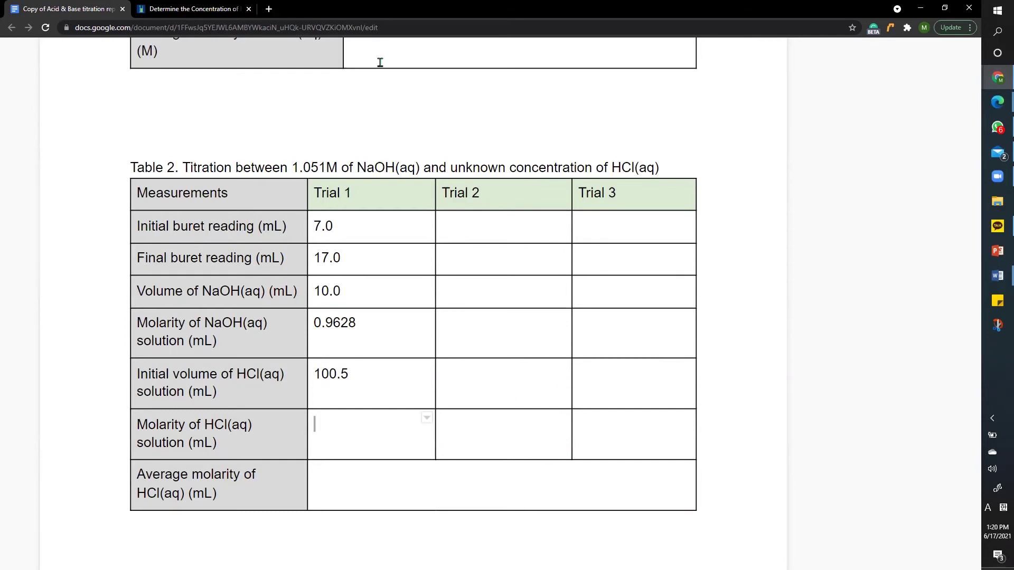
Examine the molarity-volume relation M1 * V1 = M2 * V2 in Part 2 of the data analysis.
scroll(303, 278, down, 8)
scroll(308, 276, up, 5)
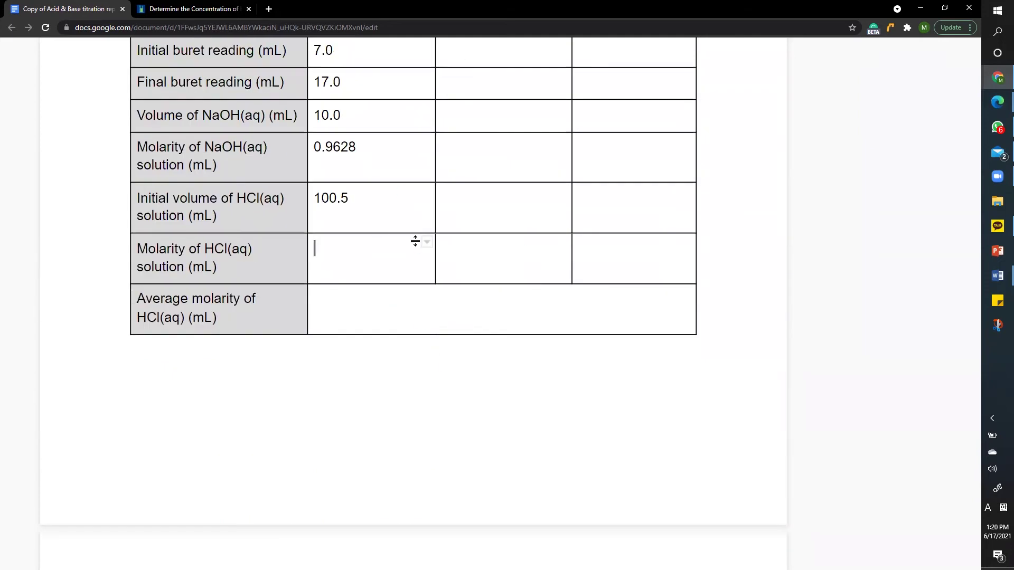
scroll(416, 239, up, 2)
scroll(419, 294, down, 15)
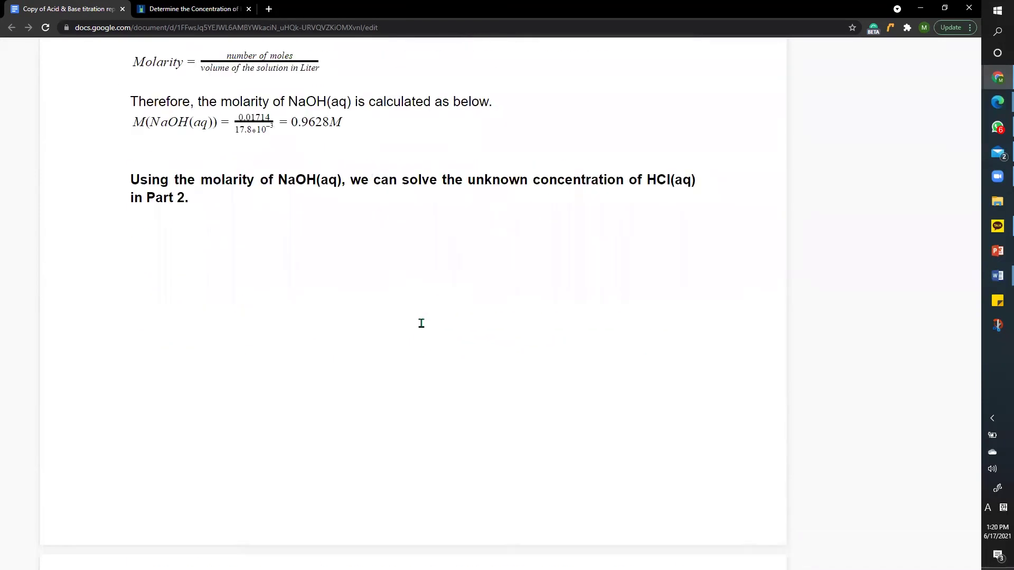
scroll(422, 322, down, 7)
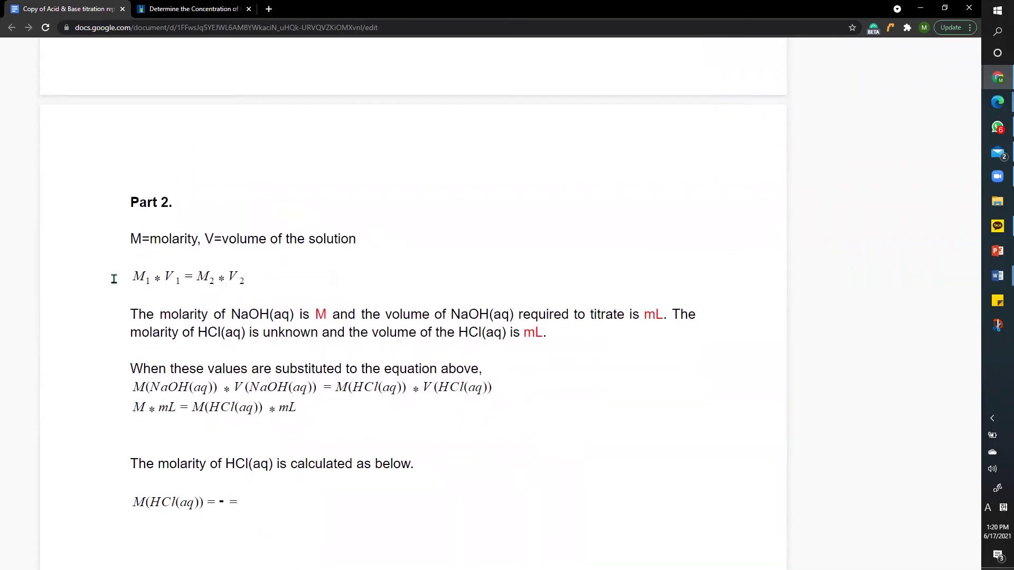
drag(118, 278, 253, 282)
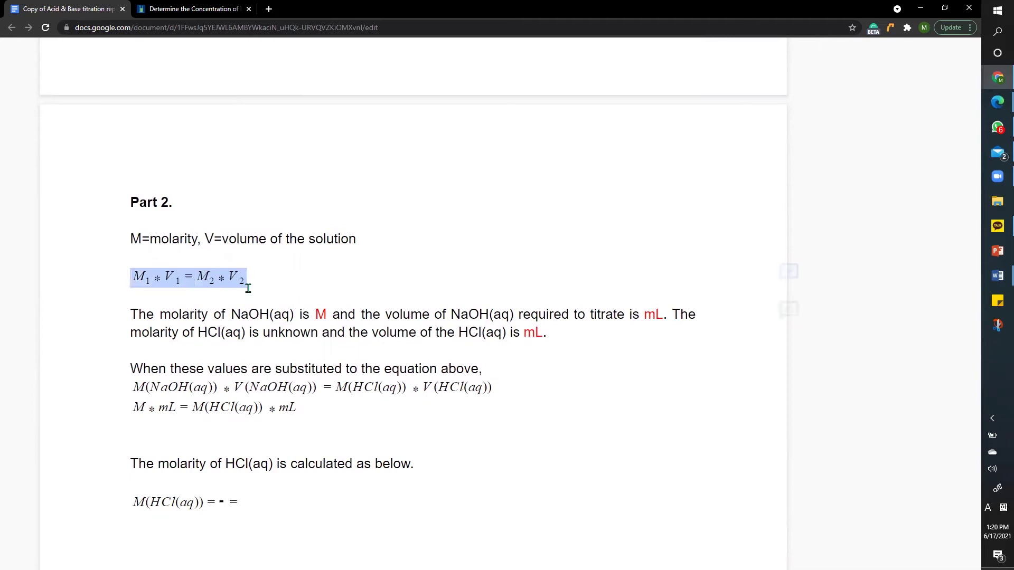
click(284, 281)
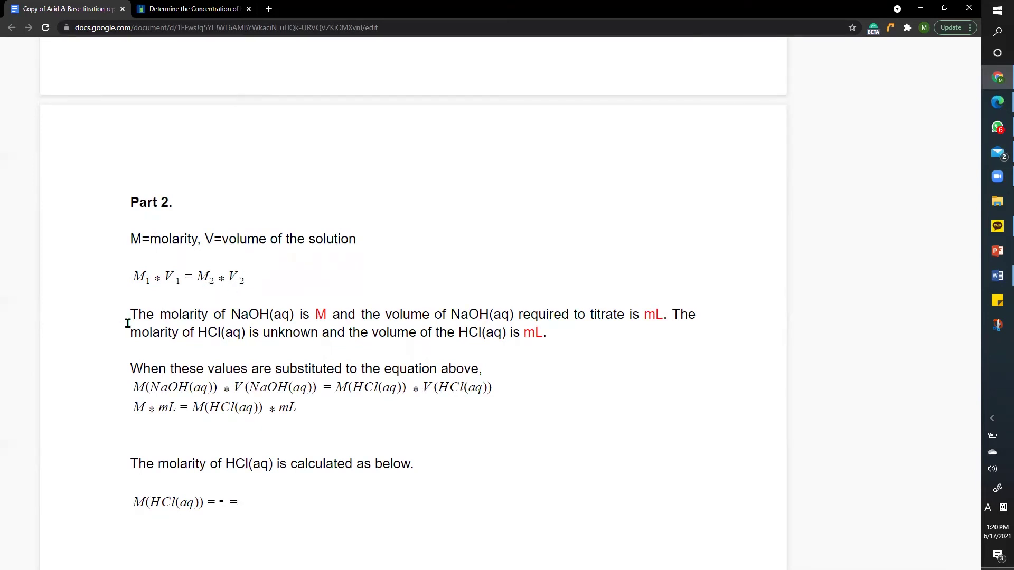
Copy the calculated NaOH molarity 0.9628 from Part 1 into the NaOH molarity blank of the Part 2 paragraph.
click(317, 314)
scroll(356, 414, up, 10)
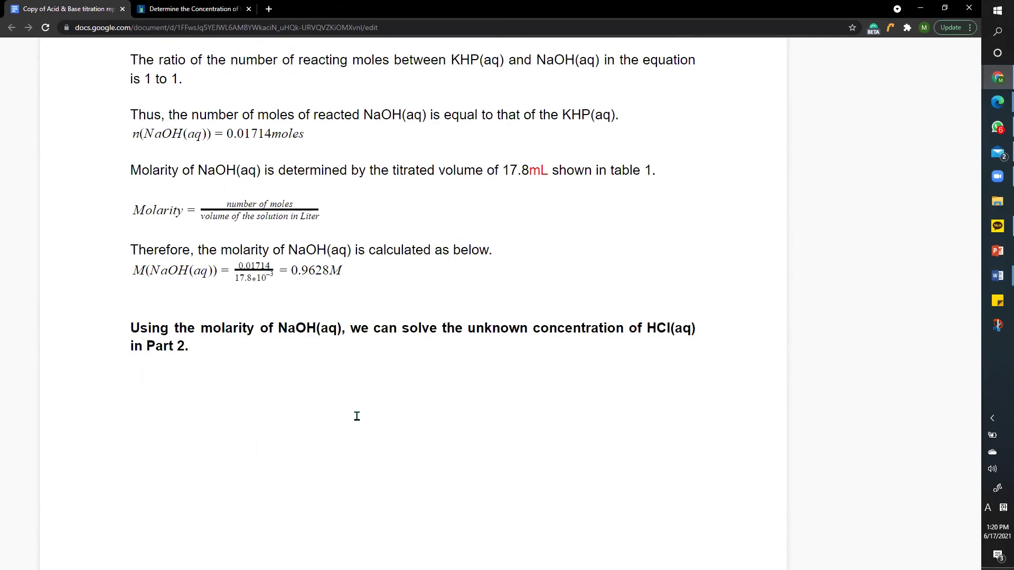
drag(291, 288, 329, 292)
key(ctrl+c)
scroll(331, 347, down, 10)
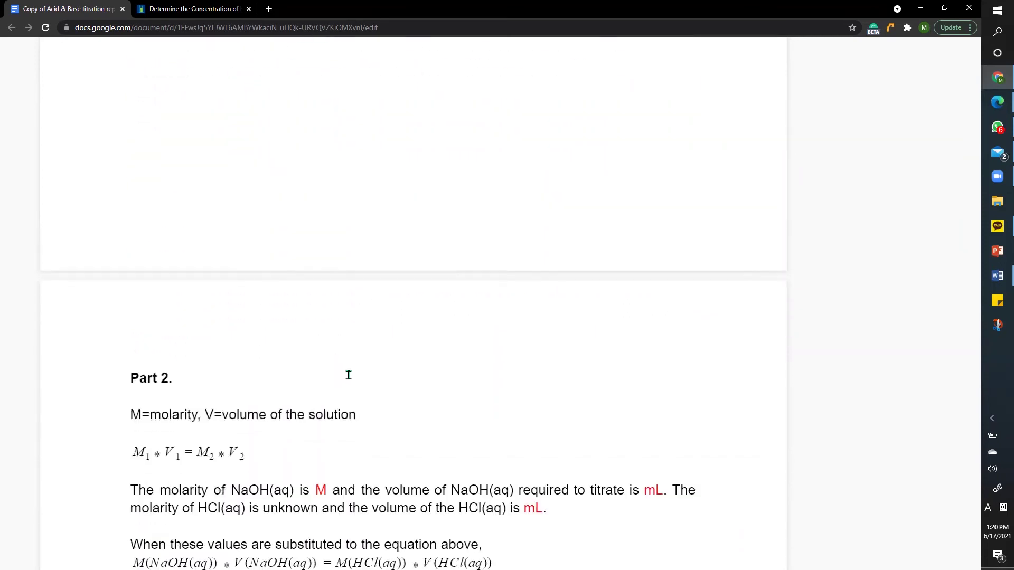
click(316, 320)
key(ctrl+v)
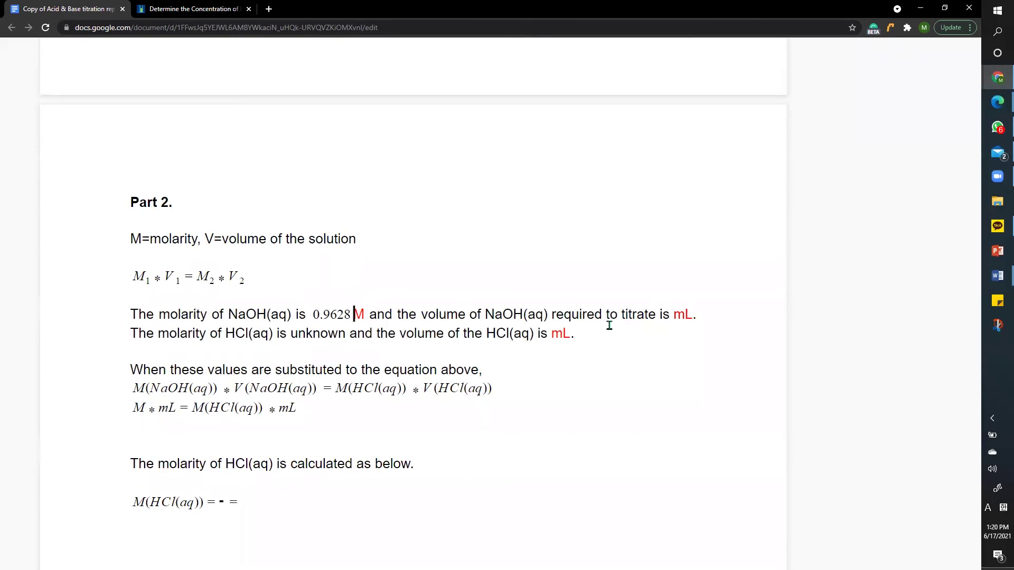
Copy the Trial 1 NaOH volume 10.0 from Table 2 into the NaOH volume blank of the Part 2 paragraph.
scroll(394, 355, up, 8)
scroll(367, 403, down, 12)
scroll(369, 407, up, 3)
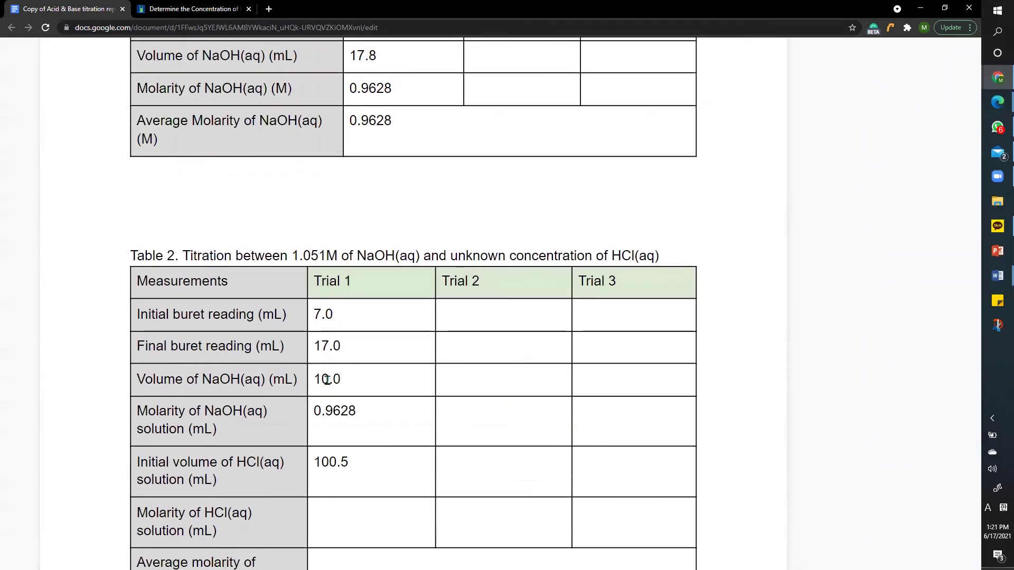
drag(357, 378, 315, 378)
key(ctrl+c)
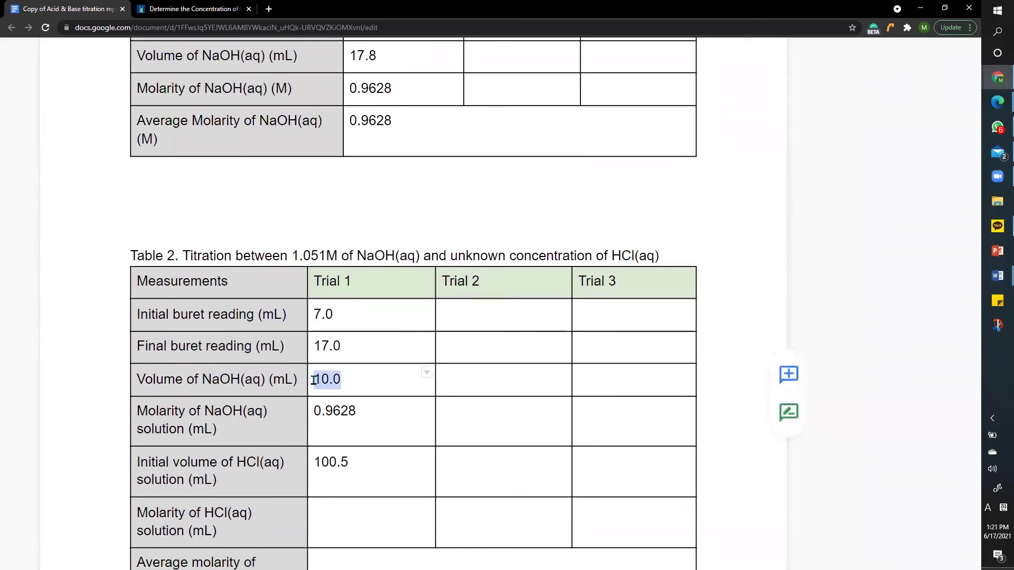
scroll(513, 431, down, 15)
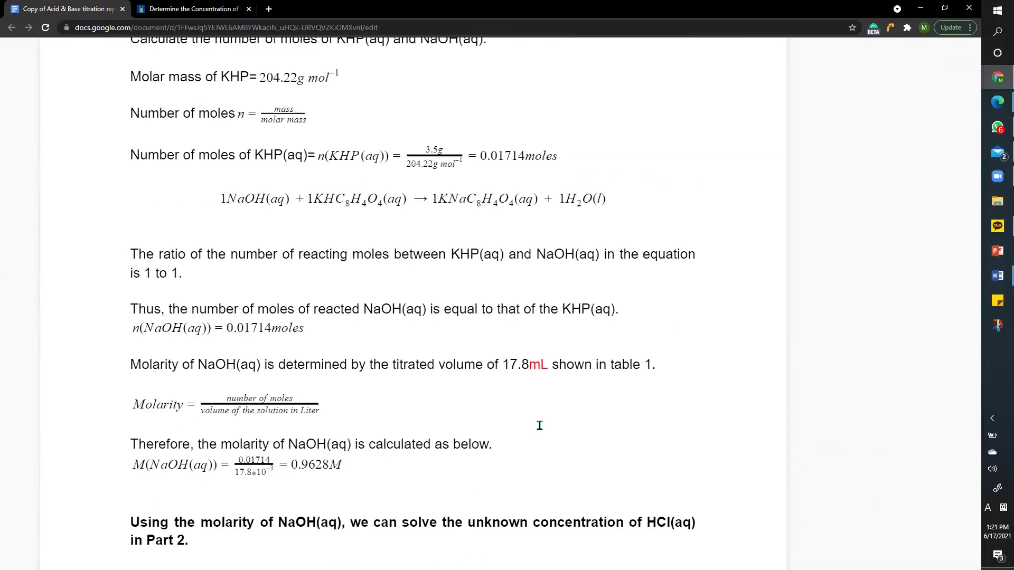
scroll(528, 375, down, 15)
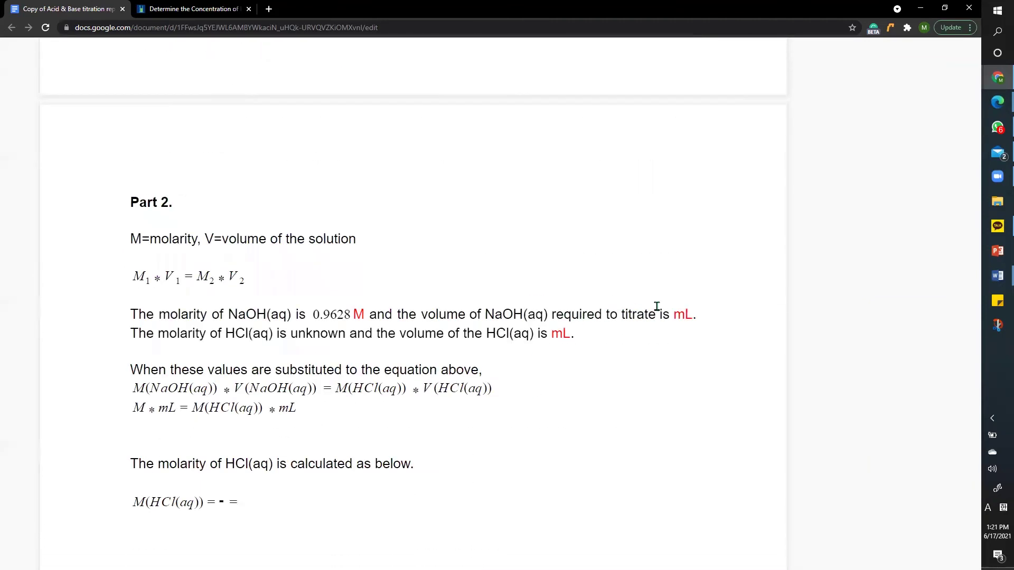
click(672, 315)
key(ctrl+v)
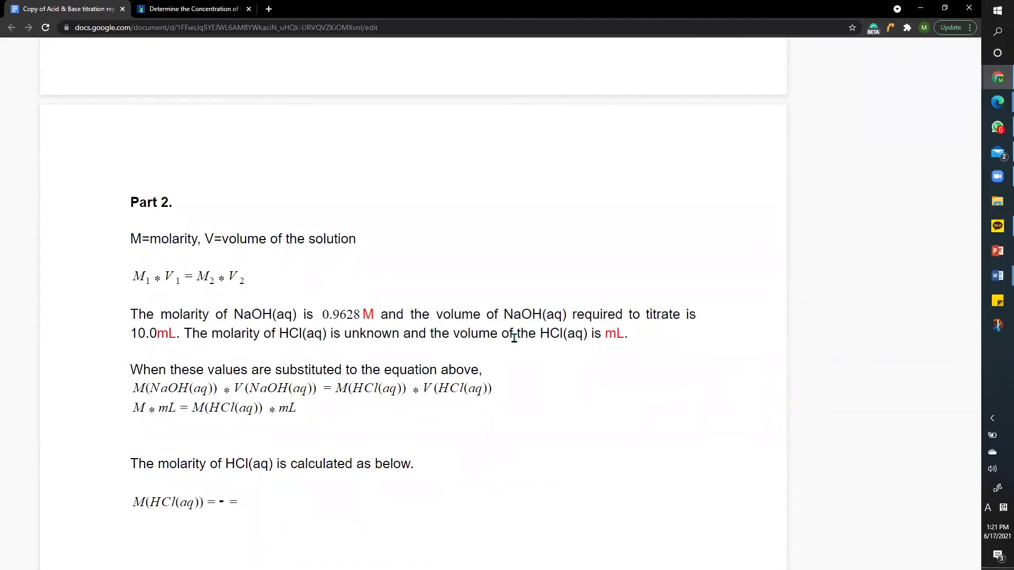
Look up the Trial 1 initial HCl volume in Table 2 and enter 100.5 in the HCl volume blank of Part 2.
click(601, 332)
scroll(404, 368, up, 15)
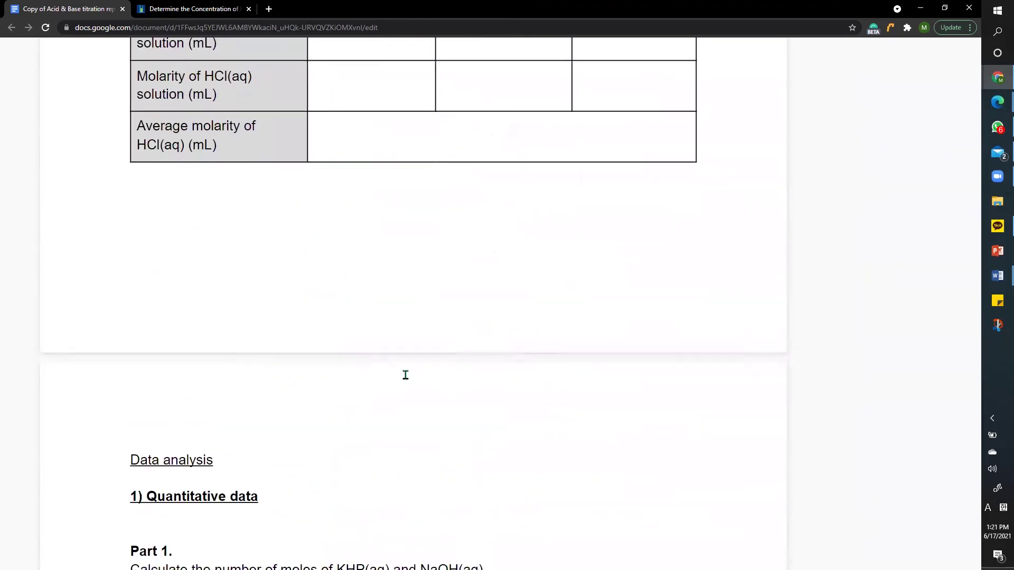
scroll(406, 375, up, 6)
drag(361, 377, 318, 379)
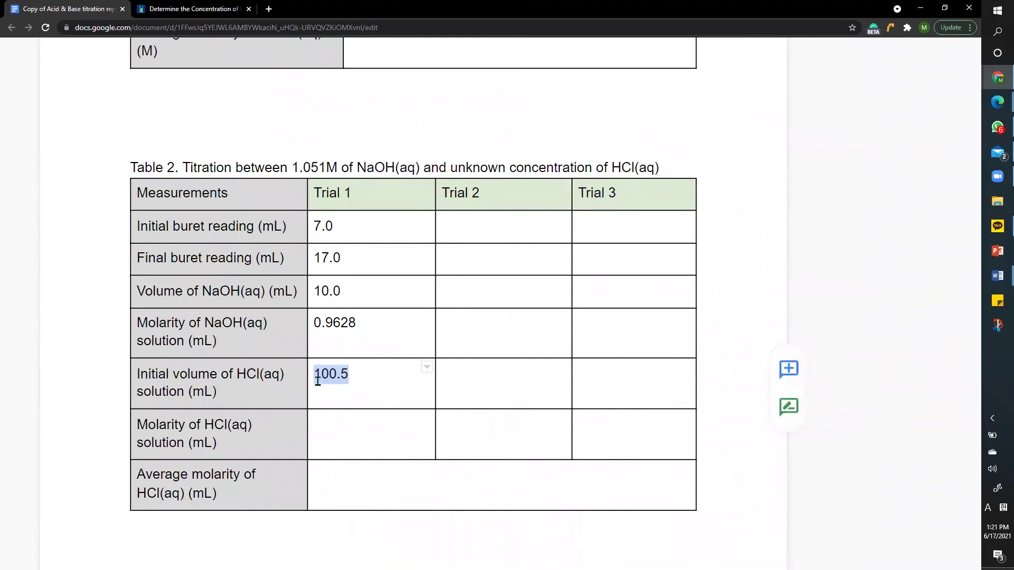
scroll(371, 402, down, 20)
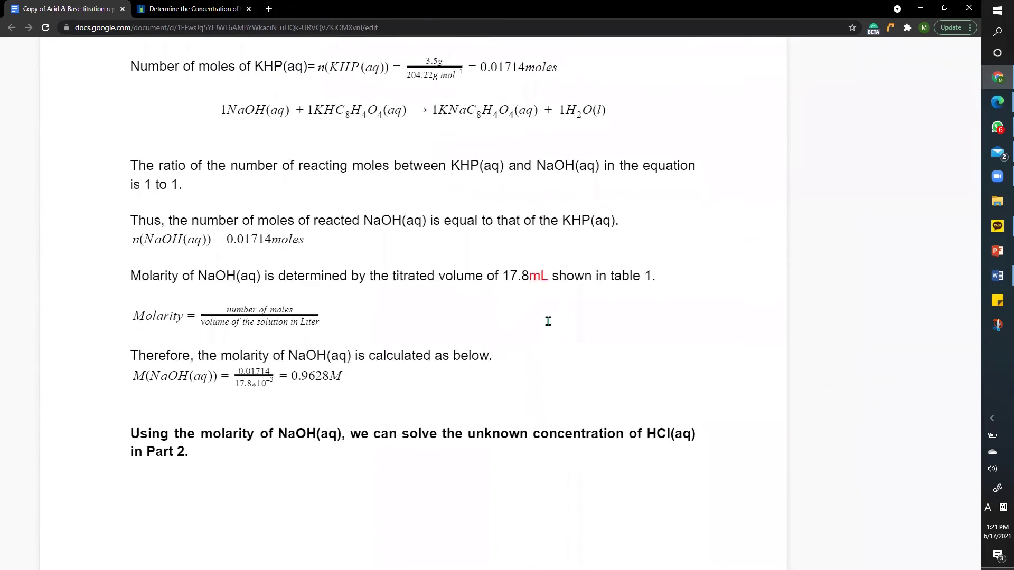
scroll(562, 342, up, 4)
scroll(559, 346, down, 10)
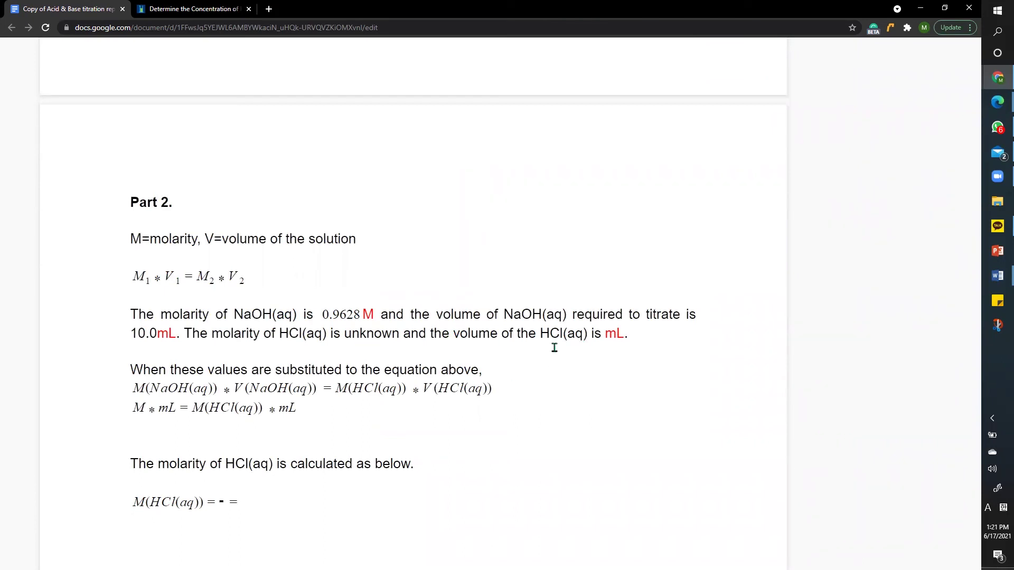
click(607, 338)
text(100.5)
click(601, 409)
Insert 0.9628 before M as the NaOH molarity in the substituted equation of Part 2.
click(134, 410)
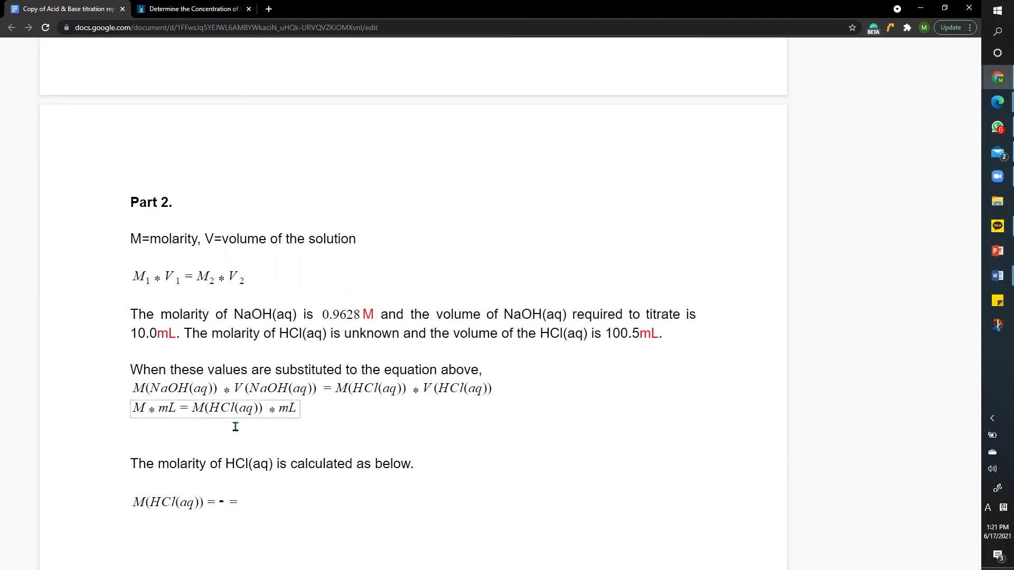
text(0.)
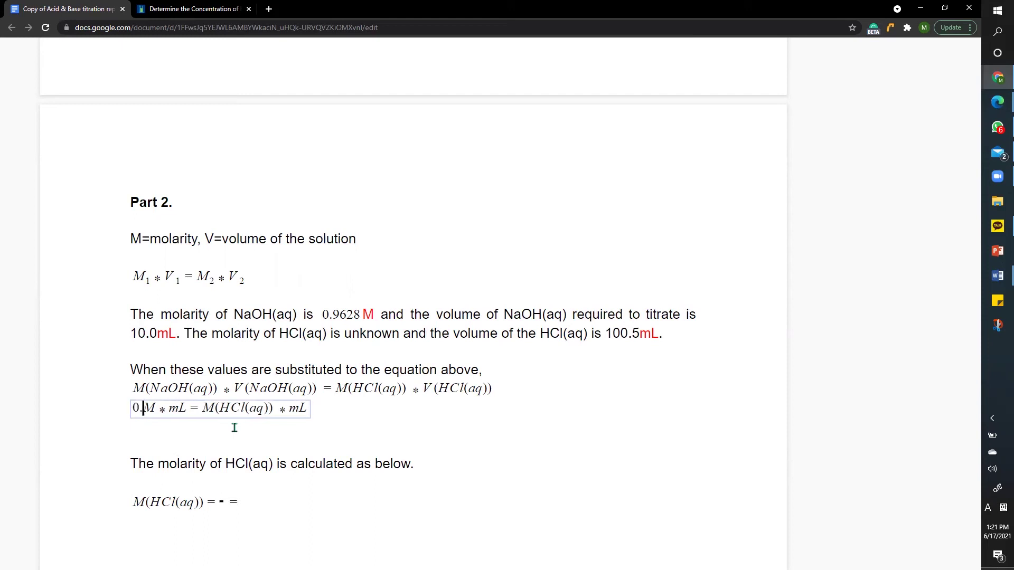
text(96)
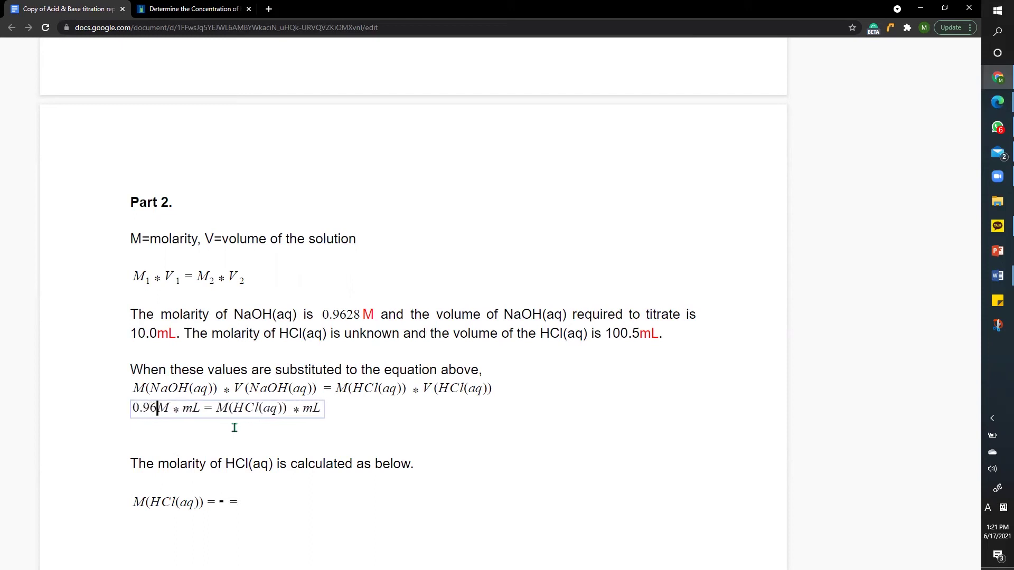
text(28)
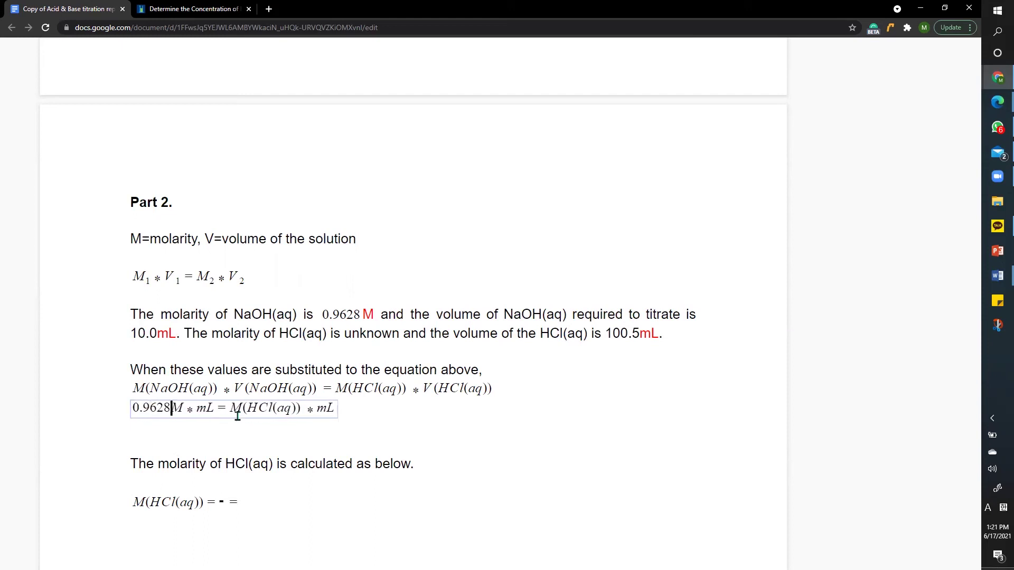
Complete the substituted Part 2 equation with 10 as the NaOH volume and 100.5 as the HCl volume, before each mL.
click(200, 408)
text(10)
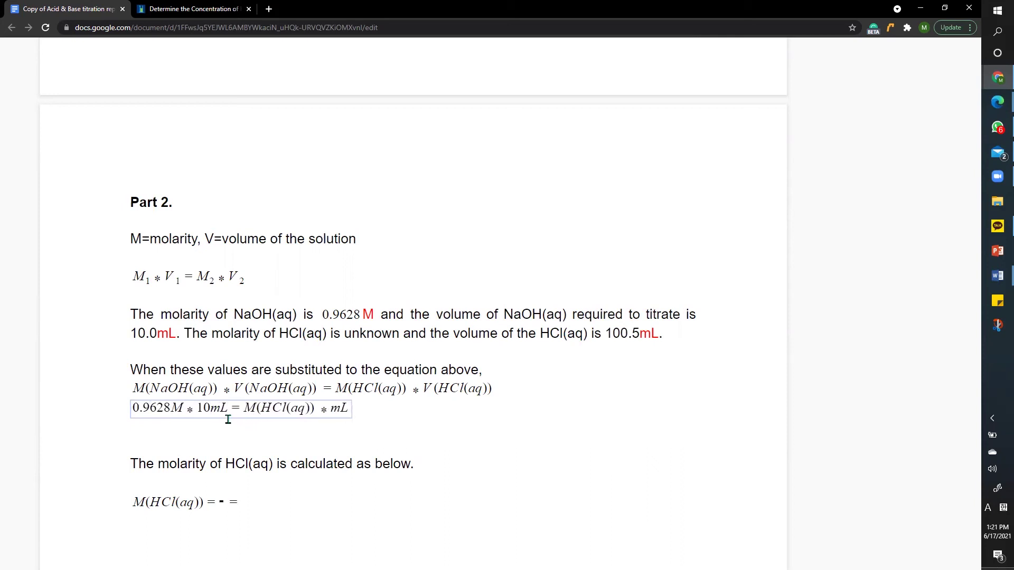
click(330, 408)
text(100.5)
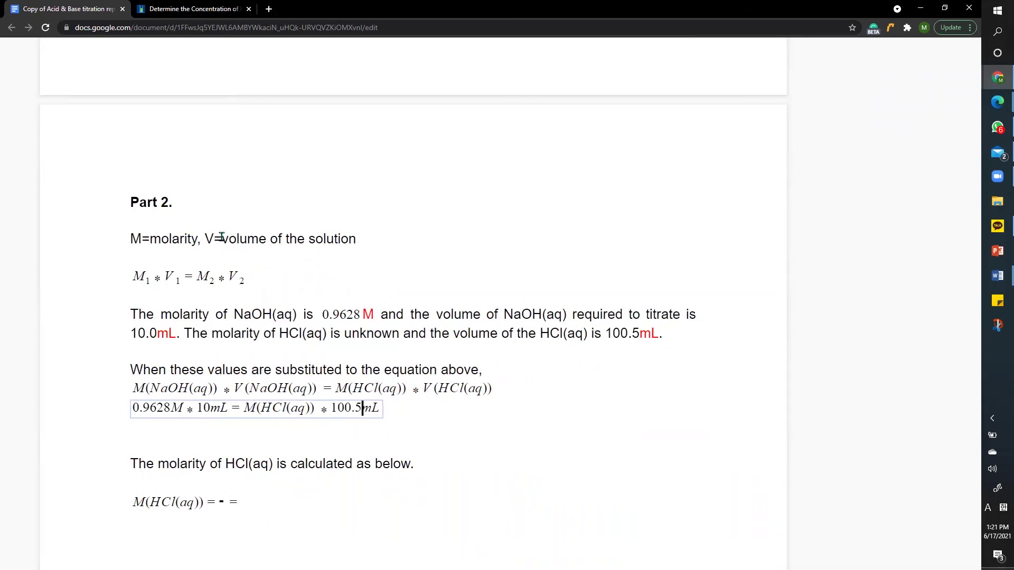
Fill the fraction in the HCl molarity equation of Part 2 with 0.9628*10 as numerator and 100.5 as denominator.
scroll(325, 407, down, 2)
drag(243, 320, 310, 320)
click(216, 415)
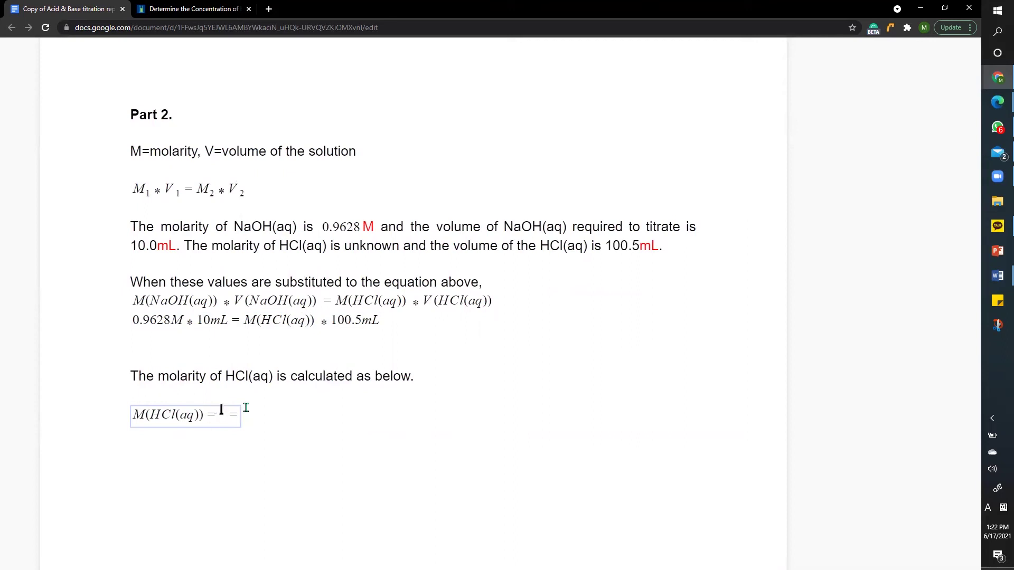
text(0.9628*10/100.5)
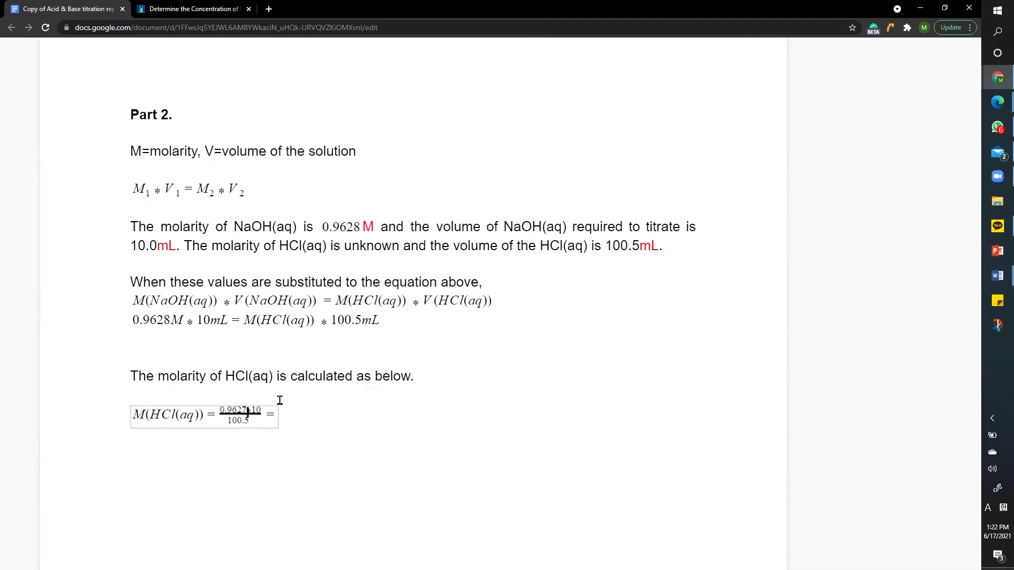
key(BackSpace)
text(8)
drag(228, 406, 238, 407)
drag(219, 411, 247, 410)
click(242, 409)
click(217, 410)
Enter 0.09580 as the result after the last equals sign of the HCl molarity equation.
click(279, 415)
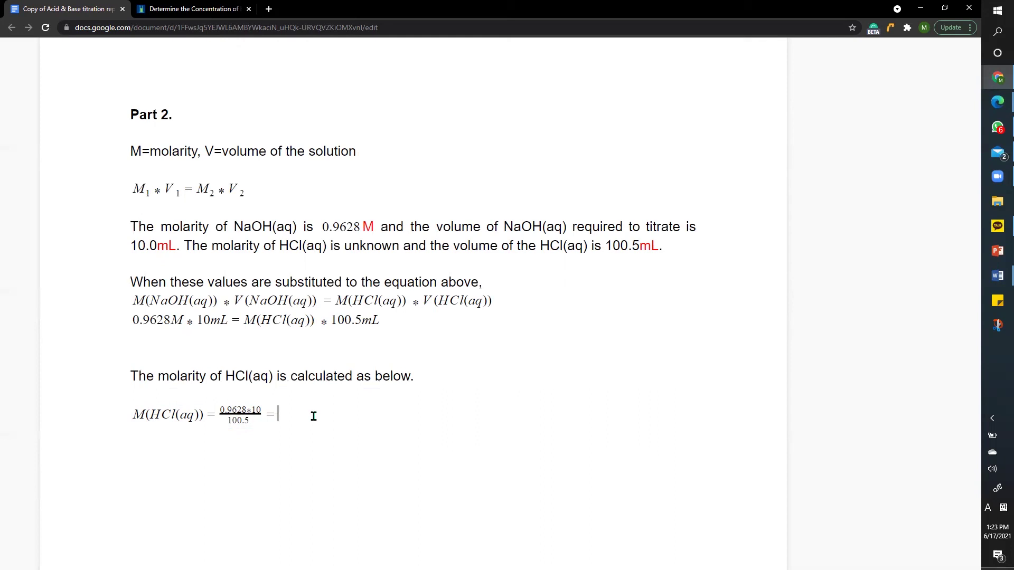
key(Left)
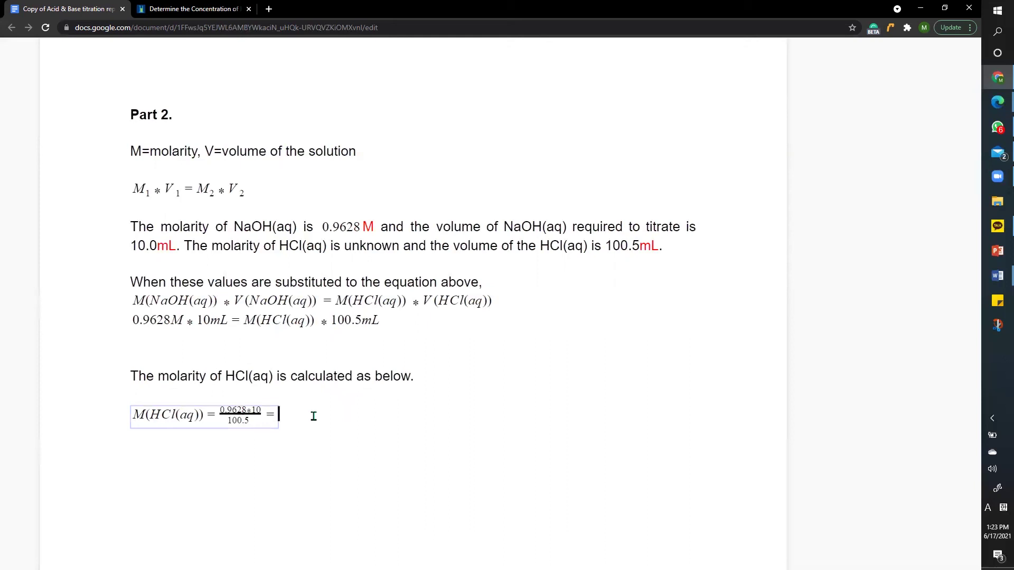
key(Left)
key(Right)
text(0.09580)
drag(278, 413, 321, 411)
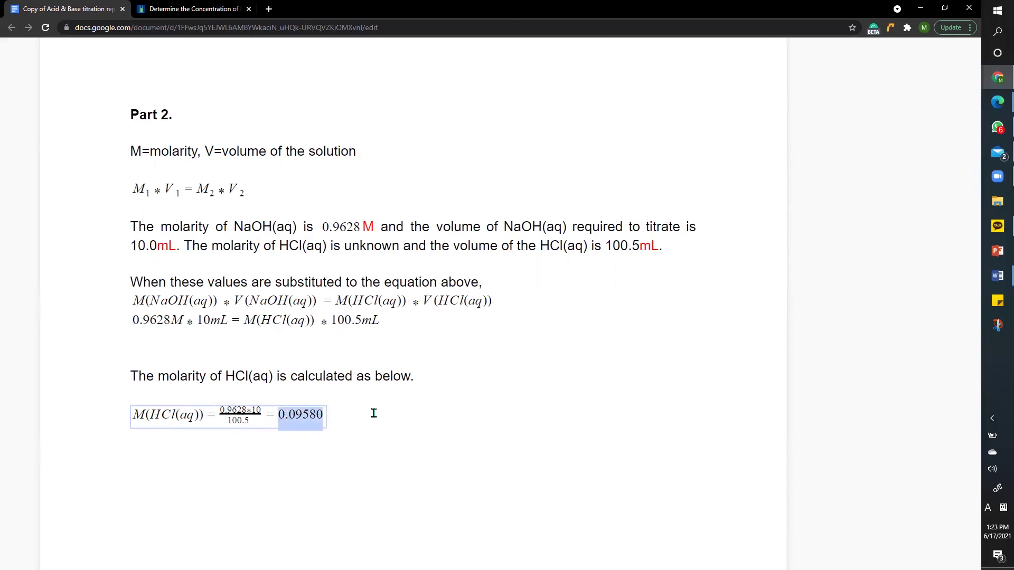
Switch to the ChemCollective activity and enter the calculated 0.09580 as the concentration of the unknown HCl solution.
scroll(389, 238, up, 20)
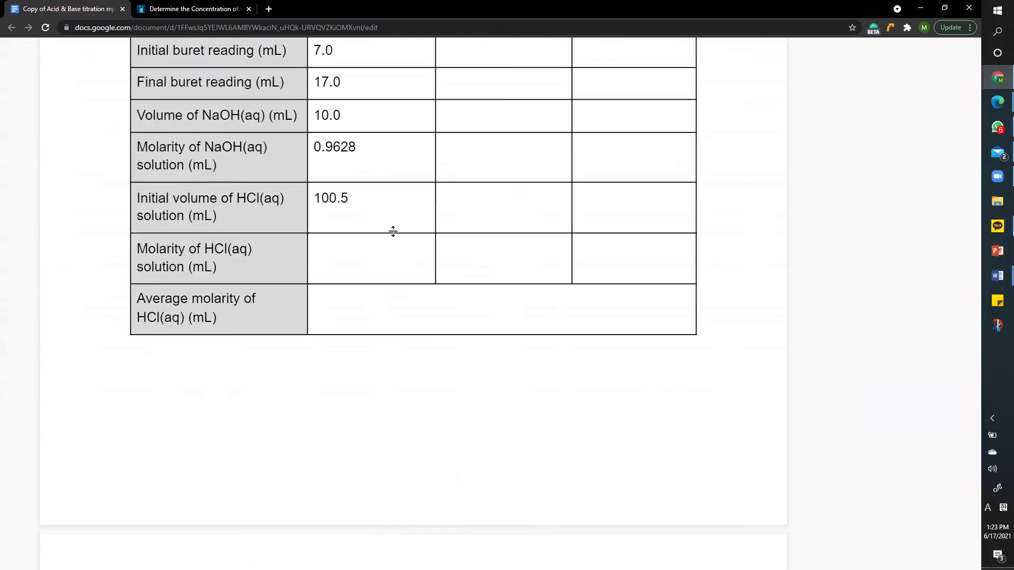
scroll(393, 231, up, 3)
scroll(394, 229, down, 2)
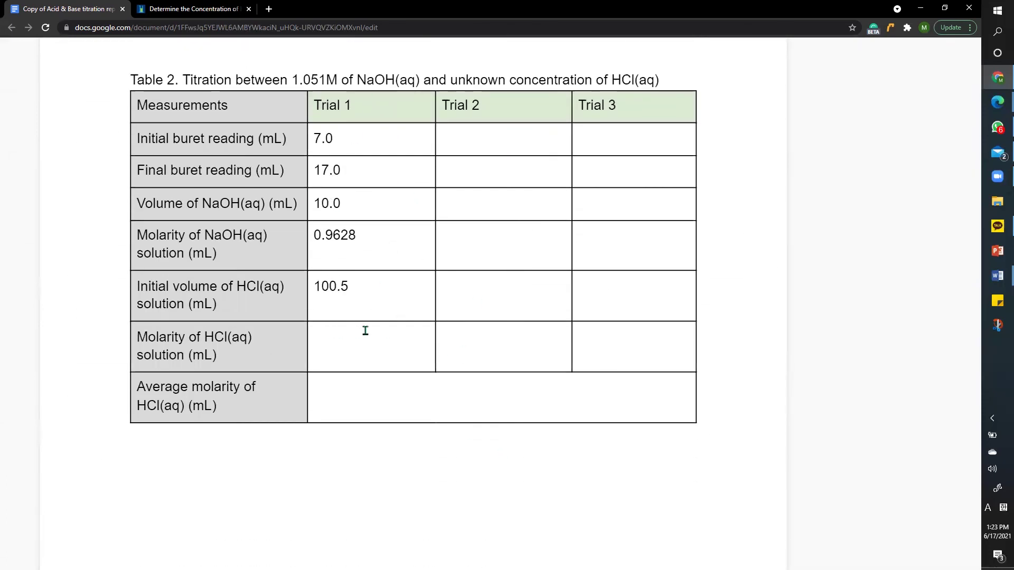
click(167, 10)
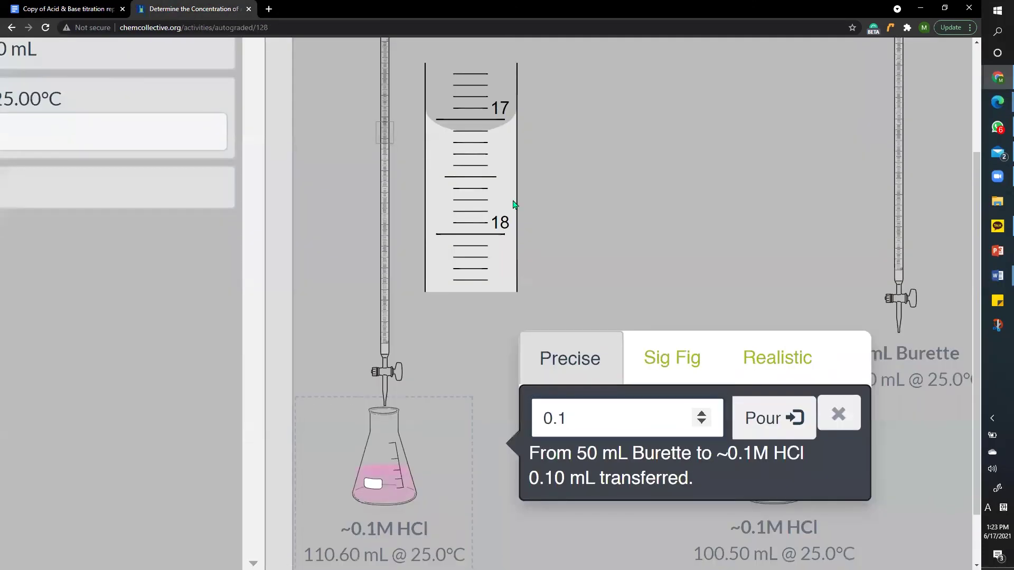
scroll(528, 243, down, 7)
click(373, 304)
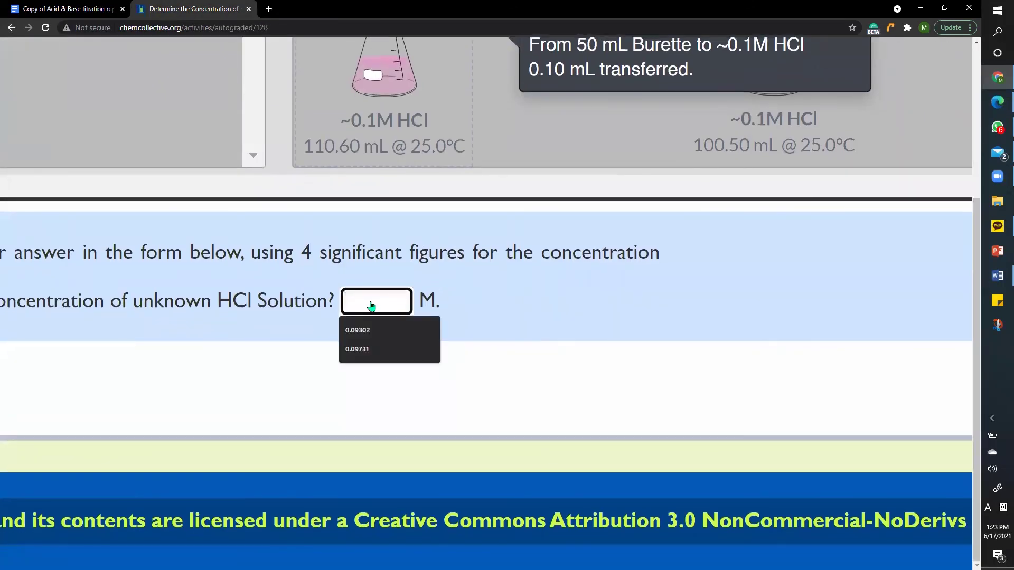
click(68, 9)
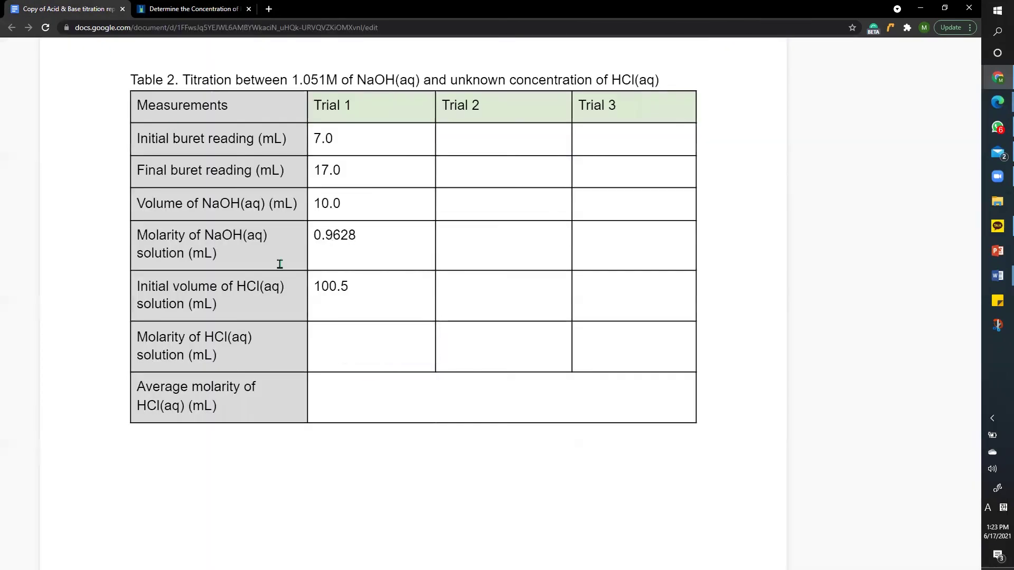
scroll(280, 264, down, 20)
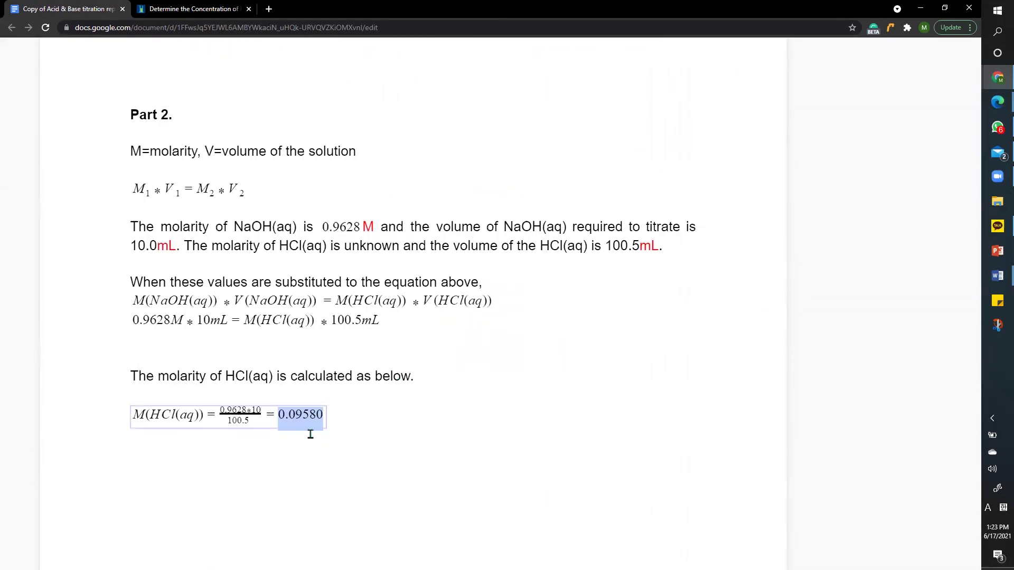
key(ctrl+Tab)
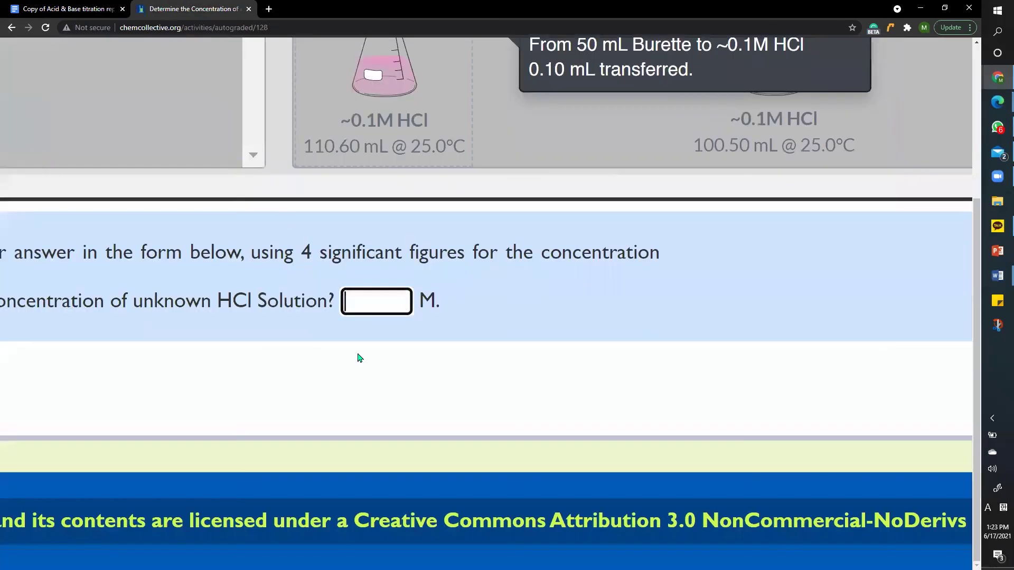
text(0.0)
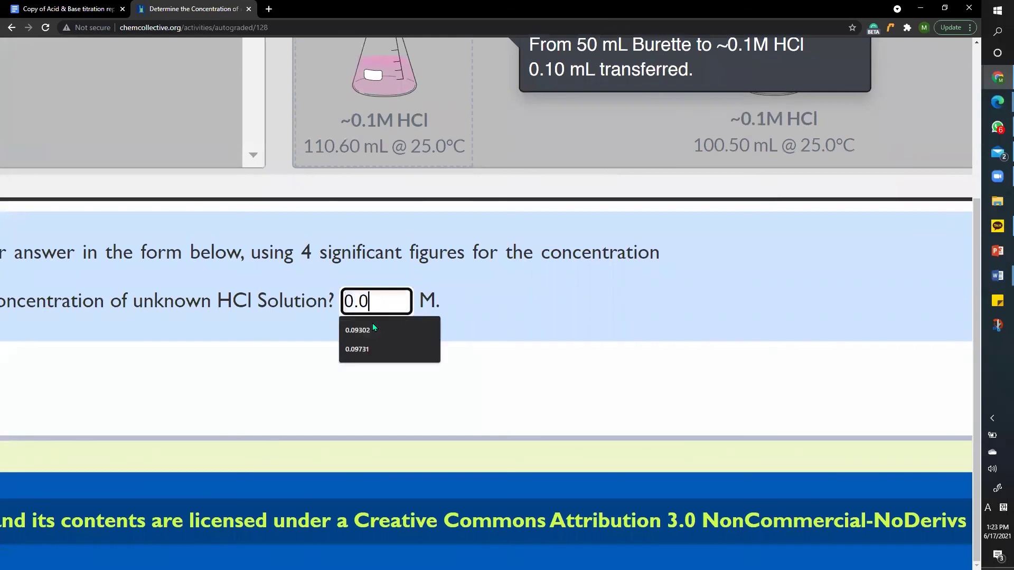
text(9580)
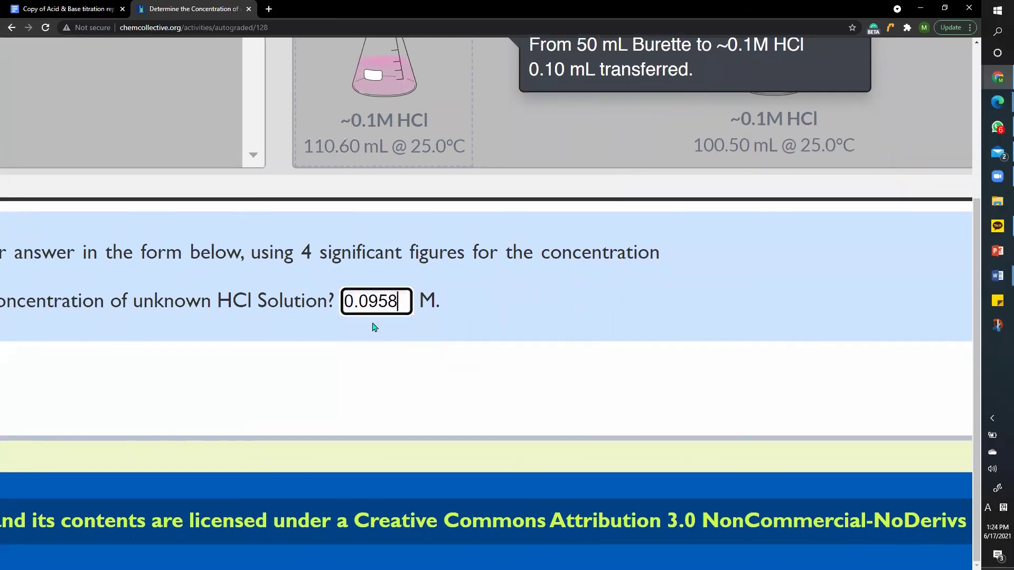
Reset the page zoom, submit the HCl concentration answer for checking and review the feedback.
key(ctrl+0)
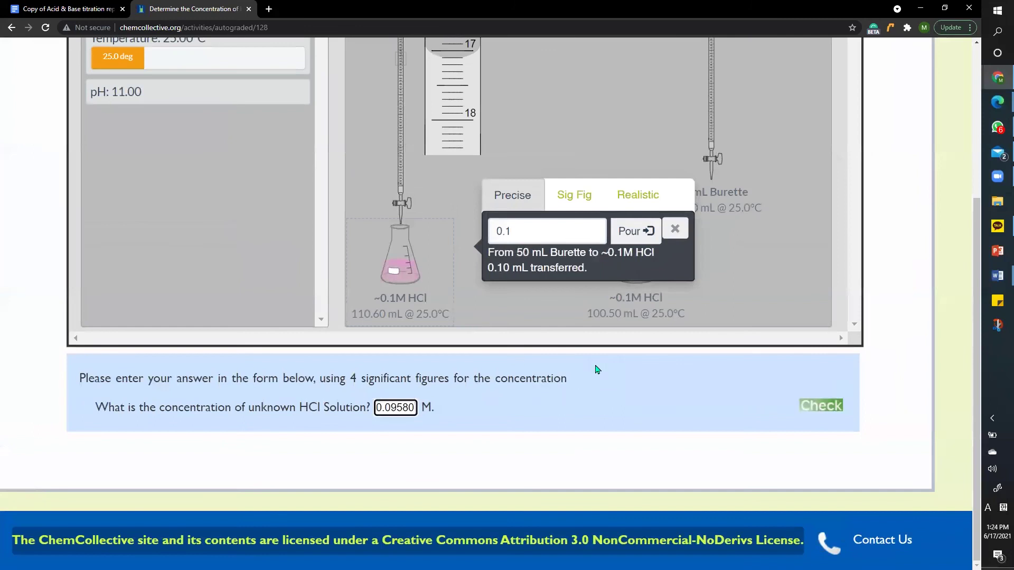
scroll(645, 402, up, 3)
scroll(726, 440, down, 2)
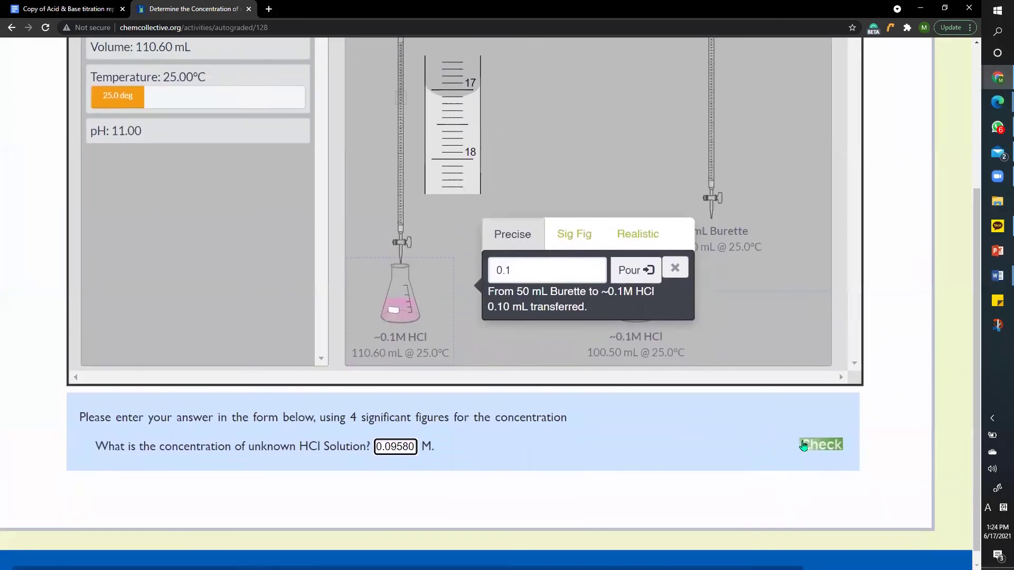
click(799, 443)
scroll(716, 380, down, 3)
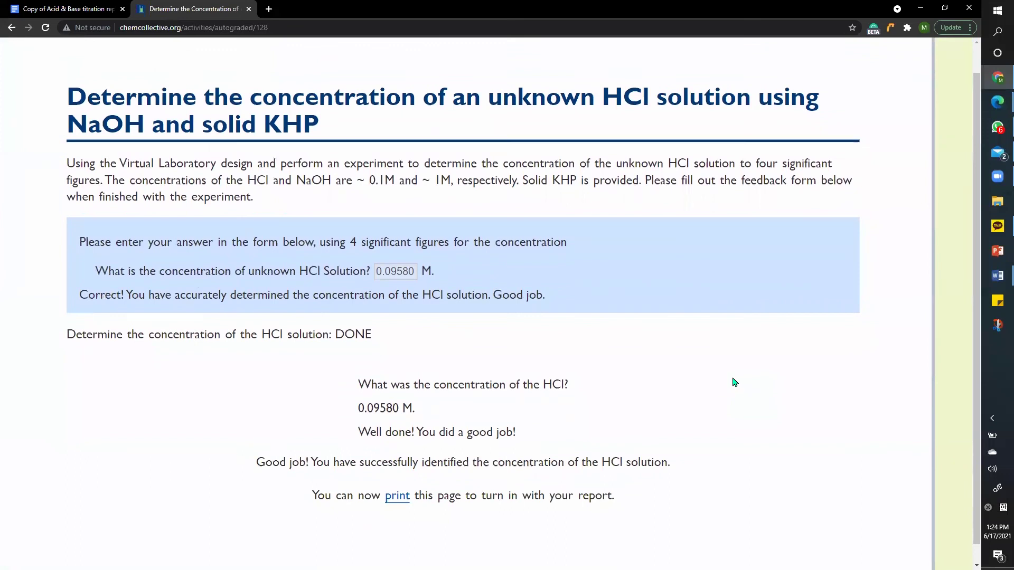
scroll(470, 365, down, 2)
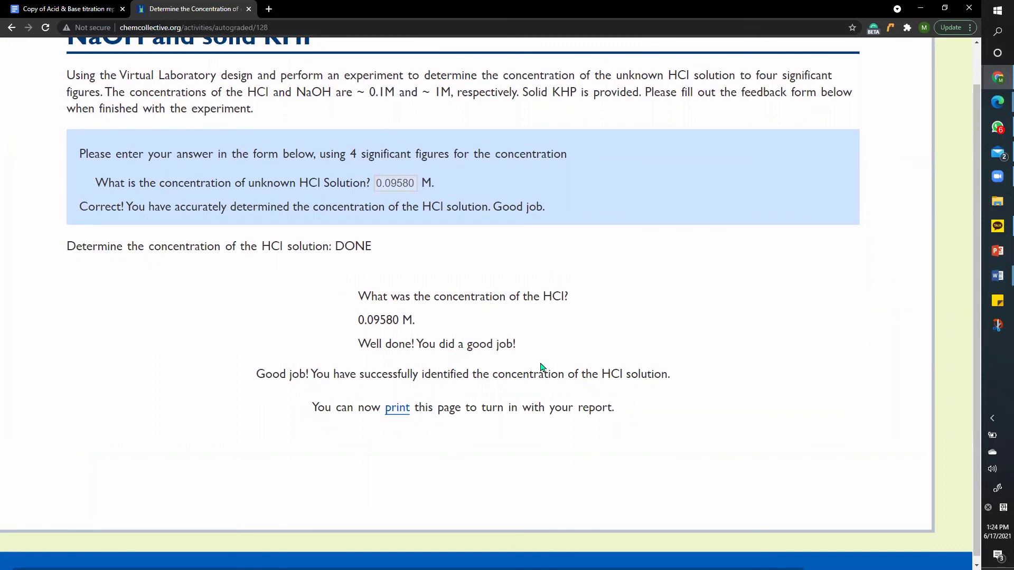
scroll(530, 389, up, 2)
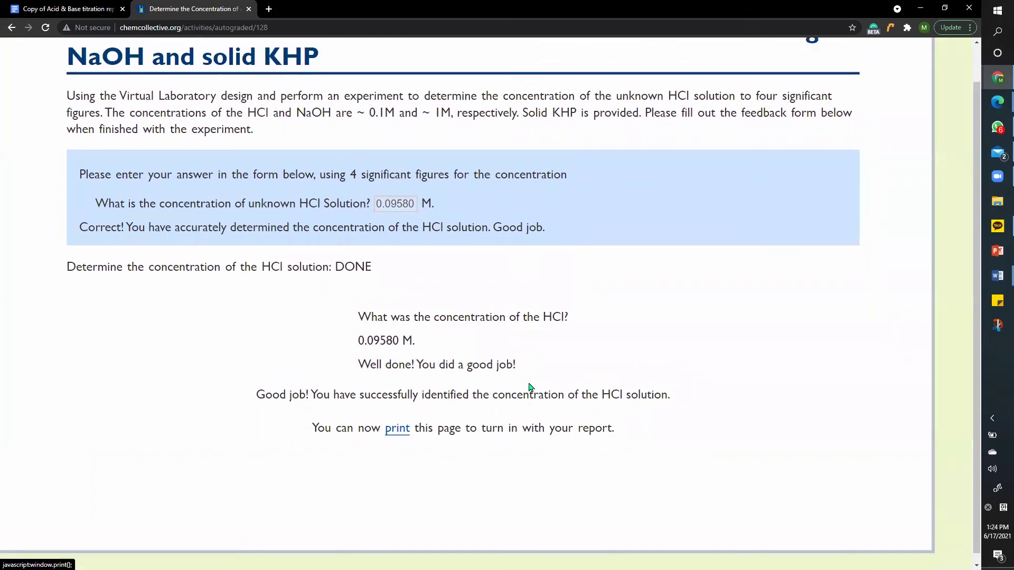